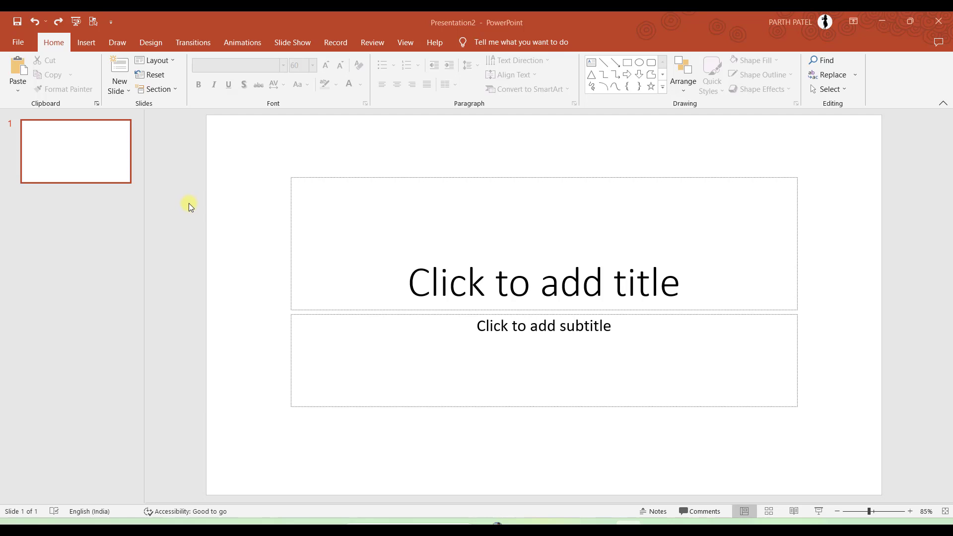
Enter 'SVG' as the slide title.
click(463, 265)
text(SVG)
click(271, 250)
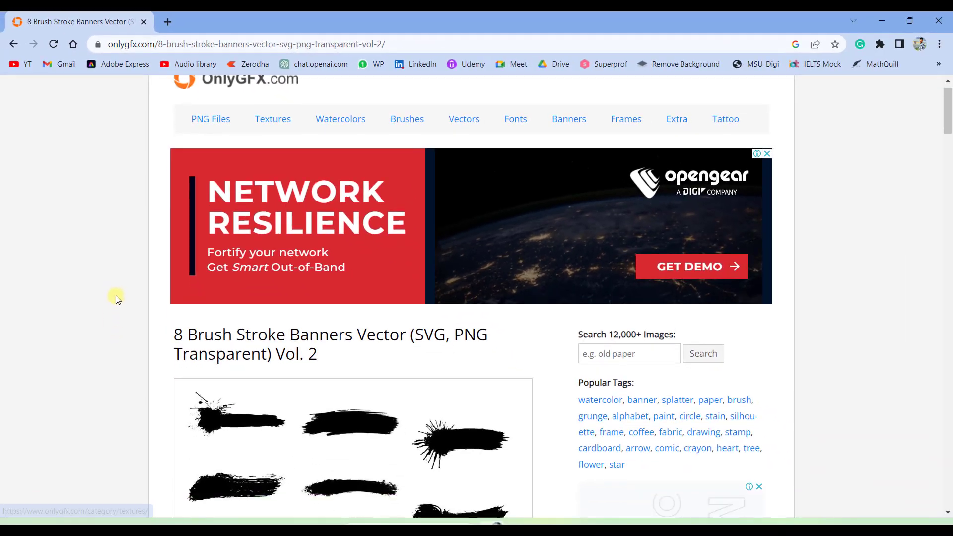
Scroll to the splatter brush-stroke banner and highlight its 'SVG, PNG' file-format line.
scroll(115, 296, down, 3)
scroll(115, 301, down, 2)
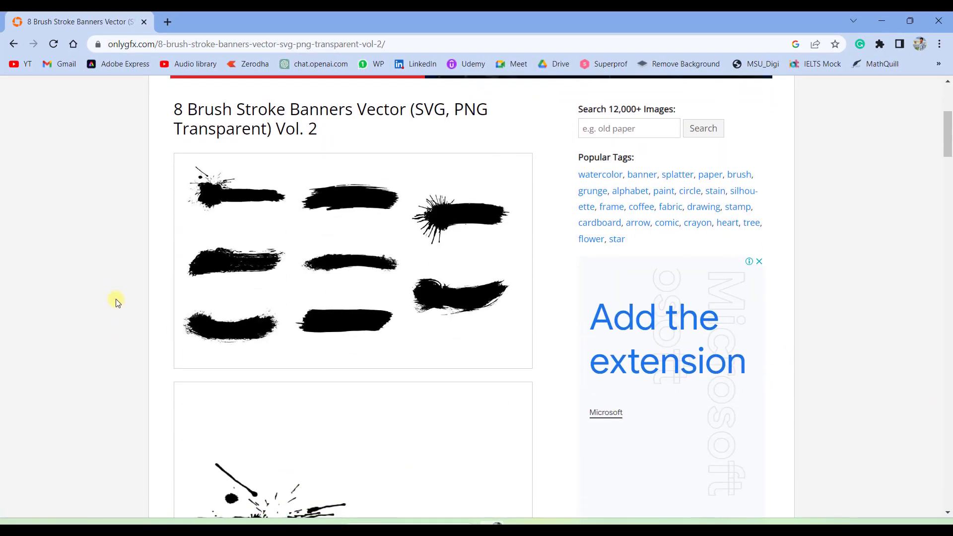
scroll(187, 255, down, 8)
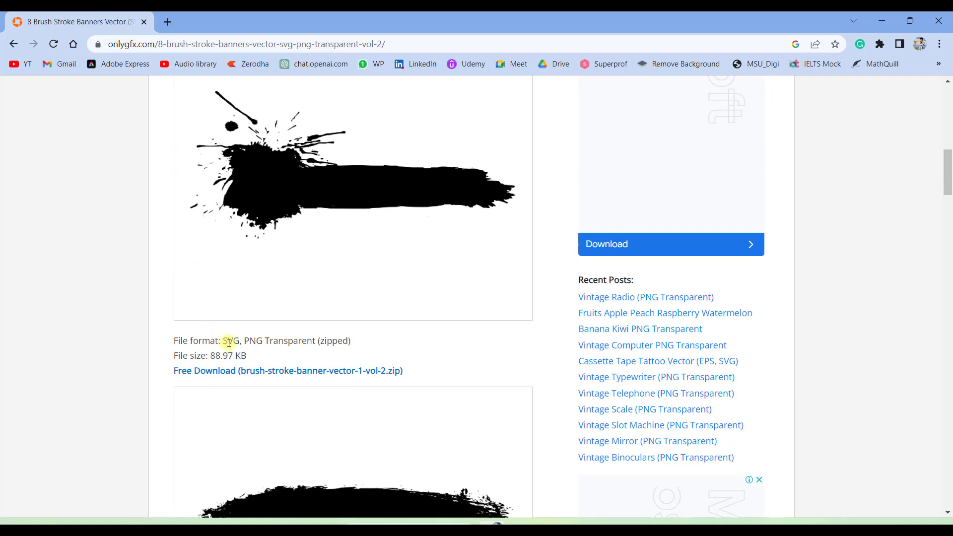
drag(223, 342, 267, 339)
click(112, 299)
scroll(303, 225, down, 1)
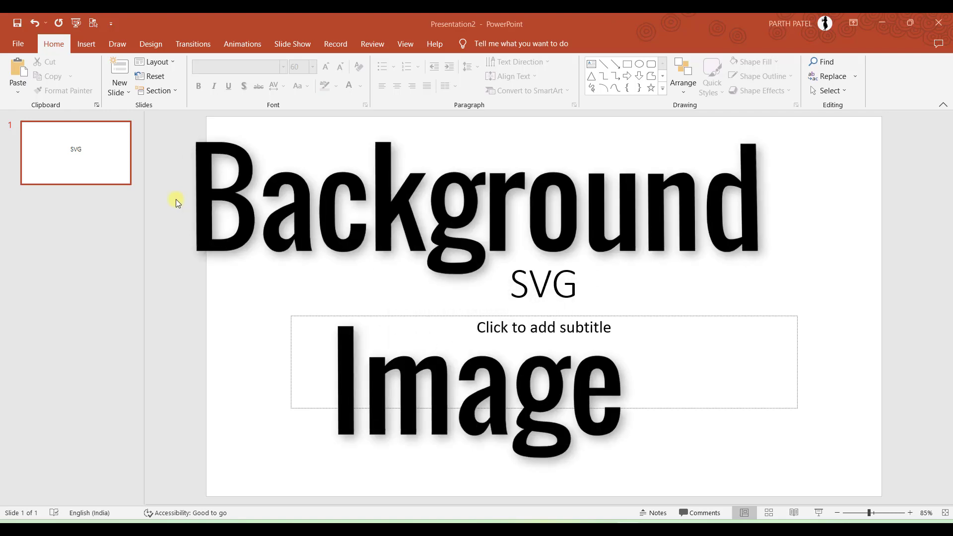
Remove both placeholders, insert Background111 from this device, and centre it on the slide.
key(ctrl+z)
key(ctrl+z)
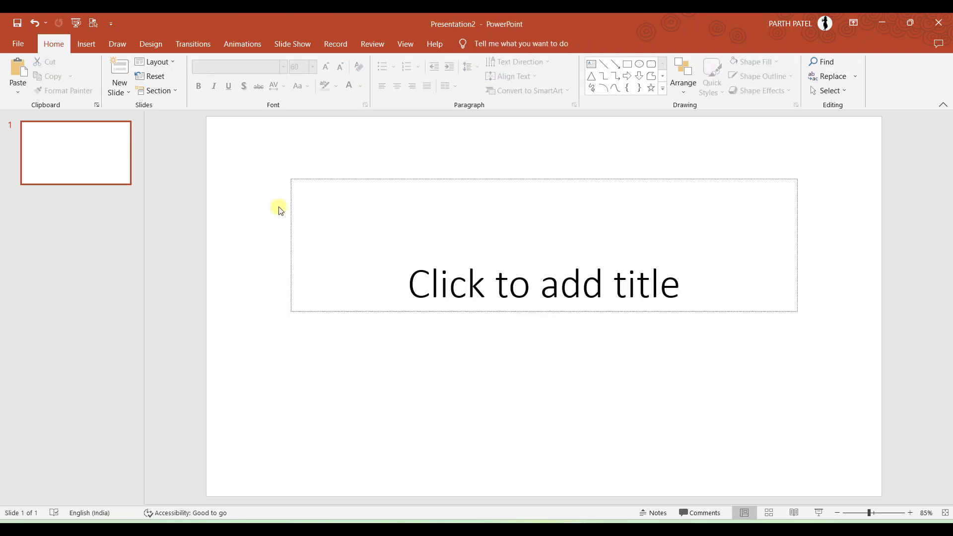
key(ctrl+z)
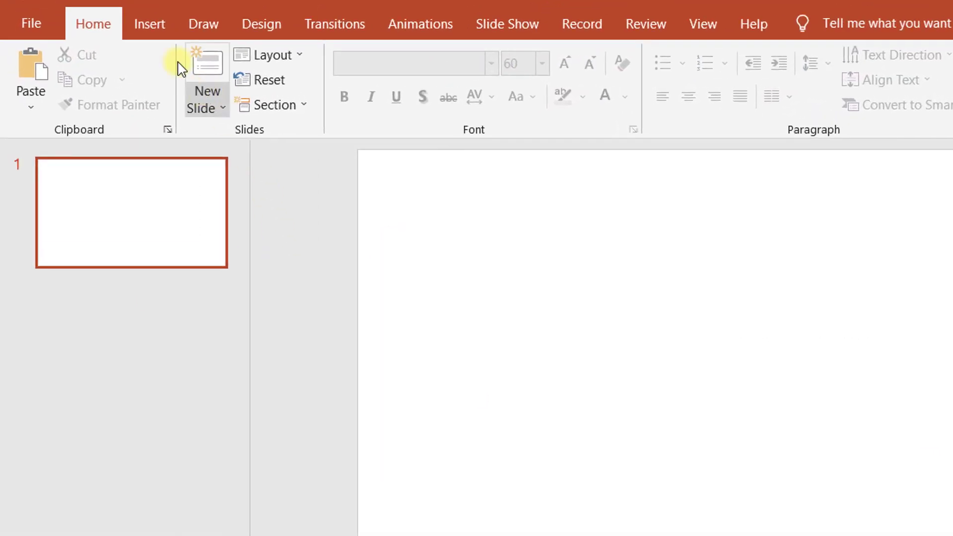
click(151, 27)
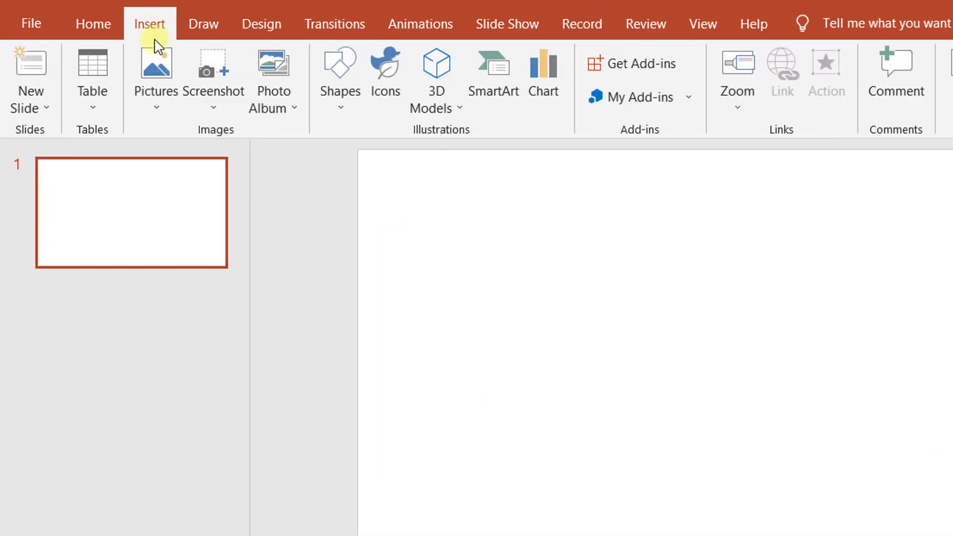
click(156, 102)
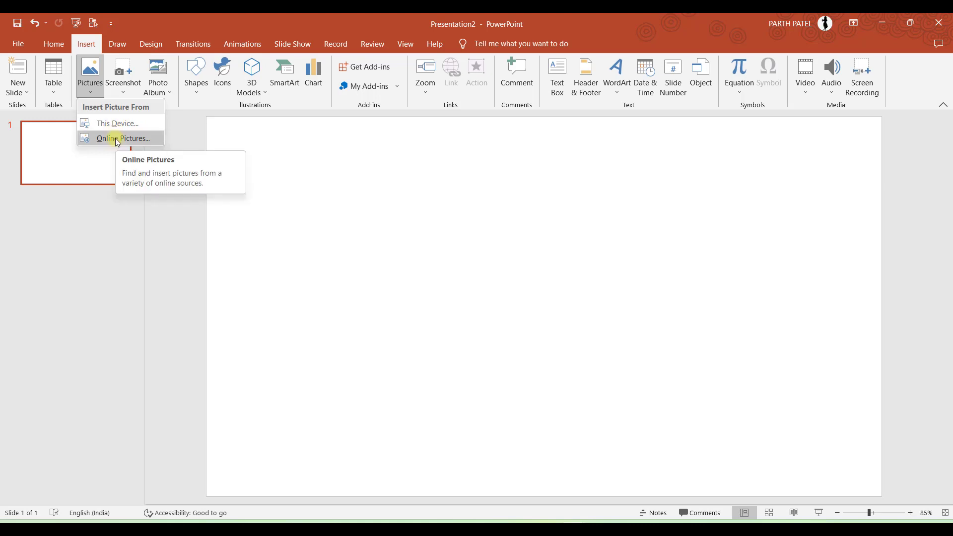
click(107, 124)
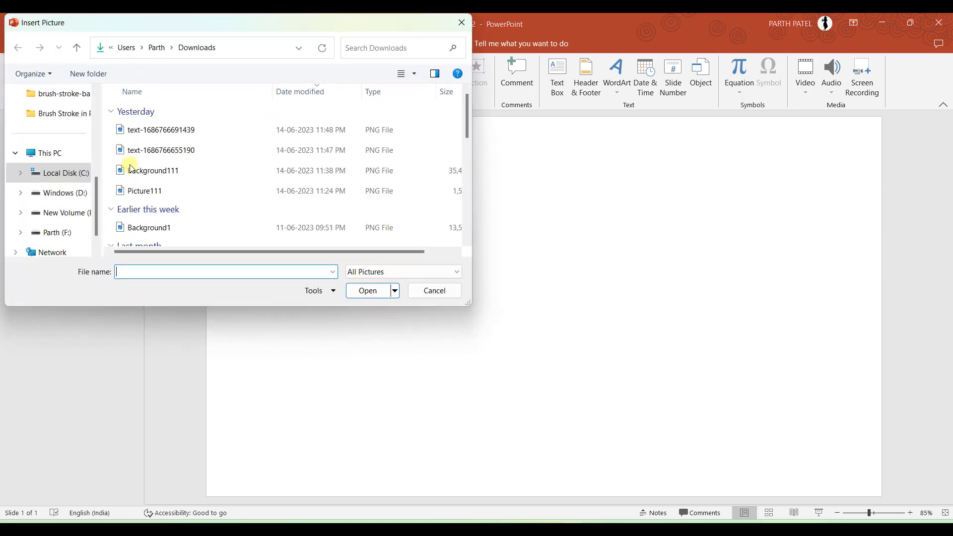
click(147, 173)
click(364, 291)
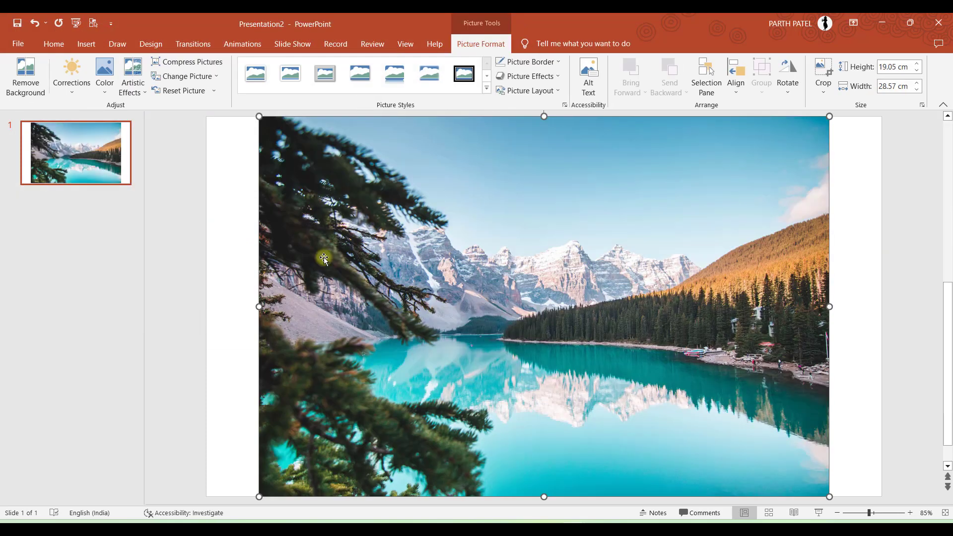
drag(432, 174, 436, 219)
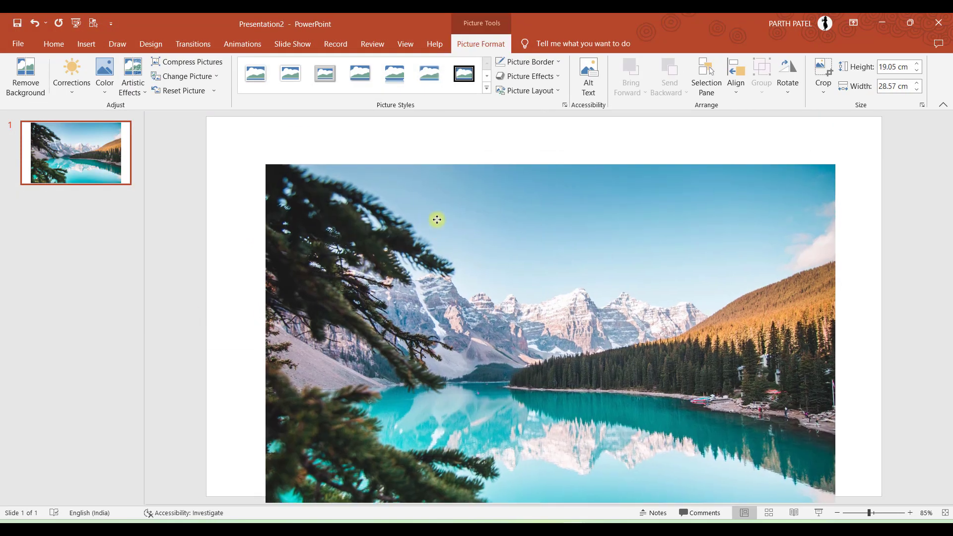
drag(454, 272, 441, 232)
Copy the mountain lake photo to the clipboard.
right_click(436, 197)
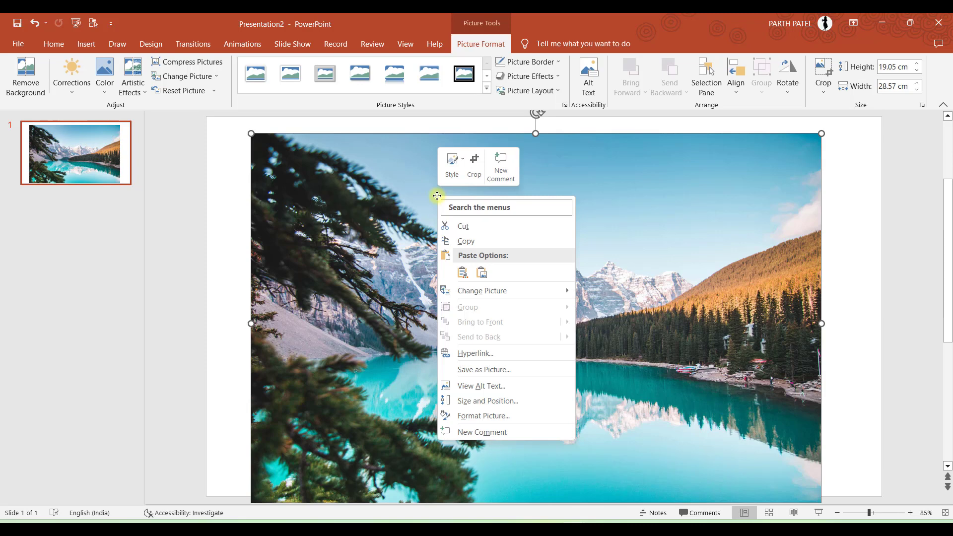
click(467, 243)
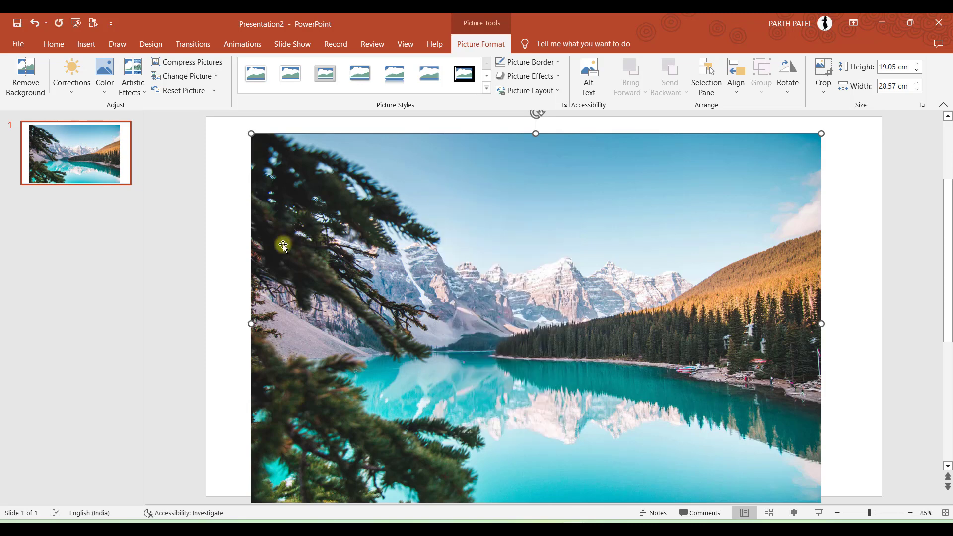
click(223, 206)
drag(376, 155, 395, 293)
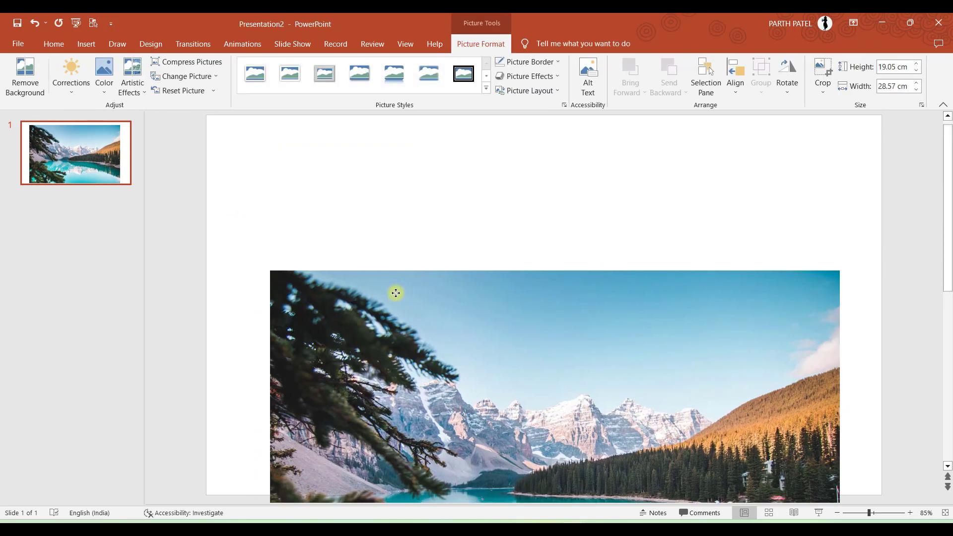
click(336, 188)
Set the slide background to a clipboard picture fill and delete the separate photo.
right_click(336, 187)
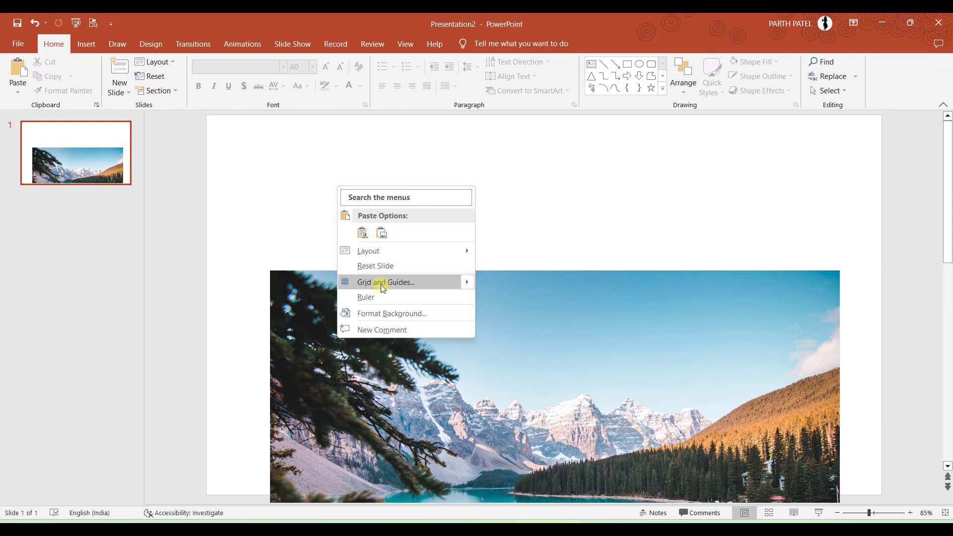
click(382, 312)
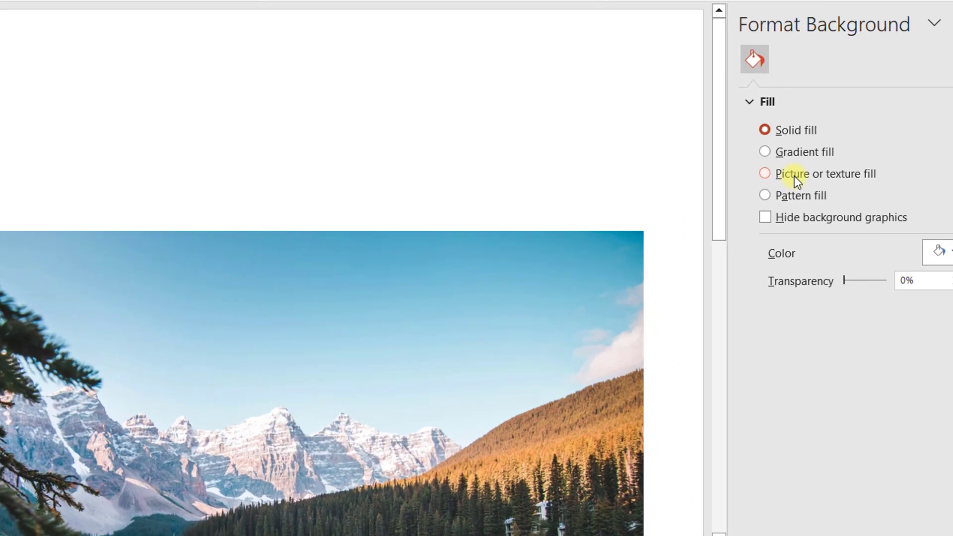
click(820, 226)
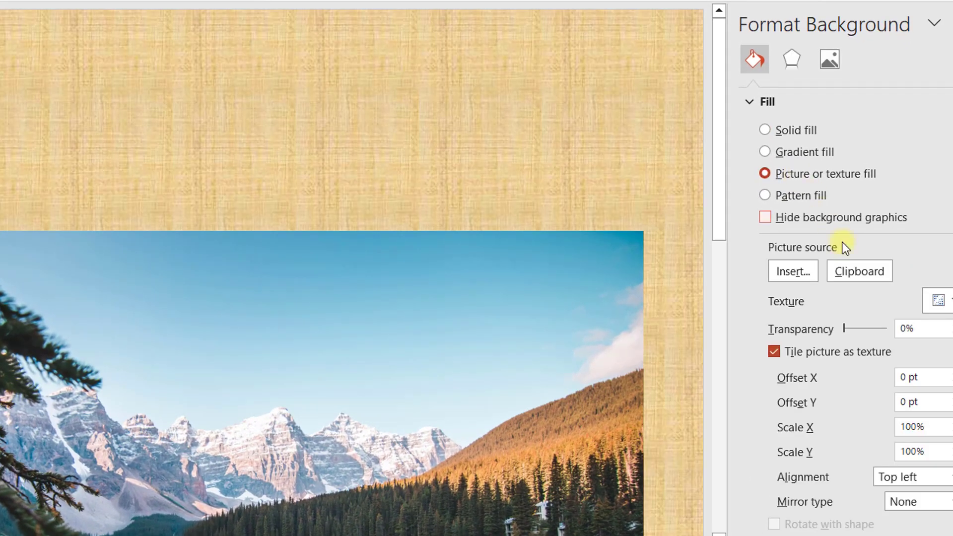
click(851, 270)
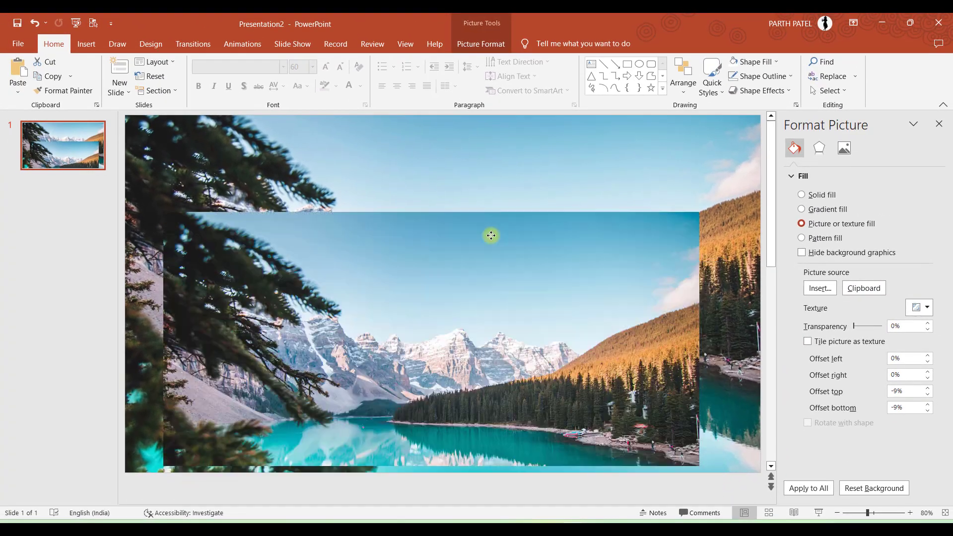
click(486, 210)
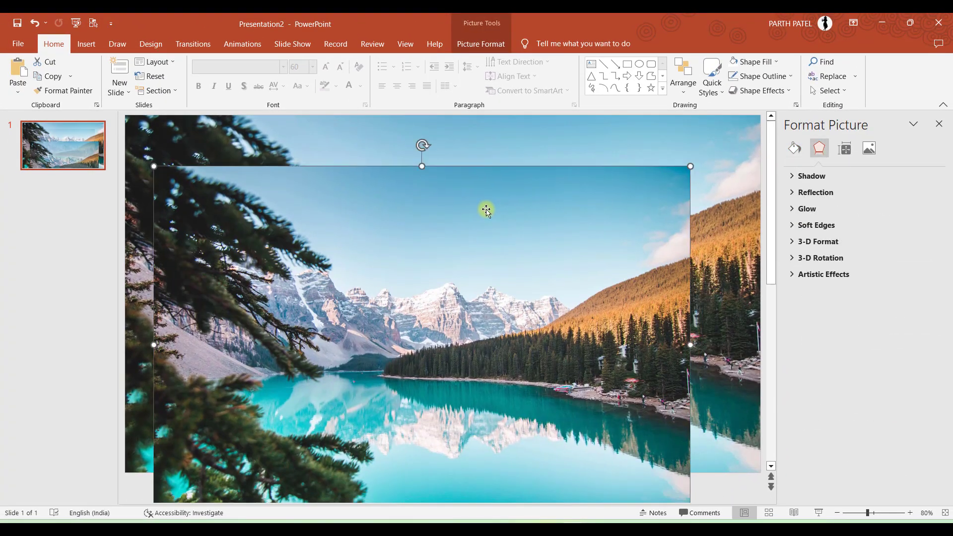
key(Delete)
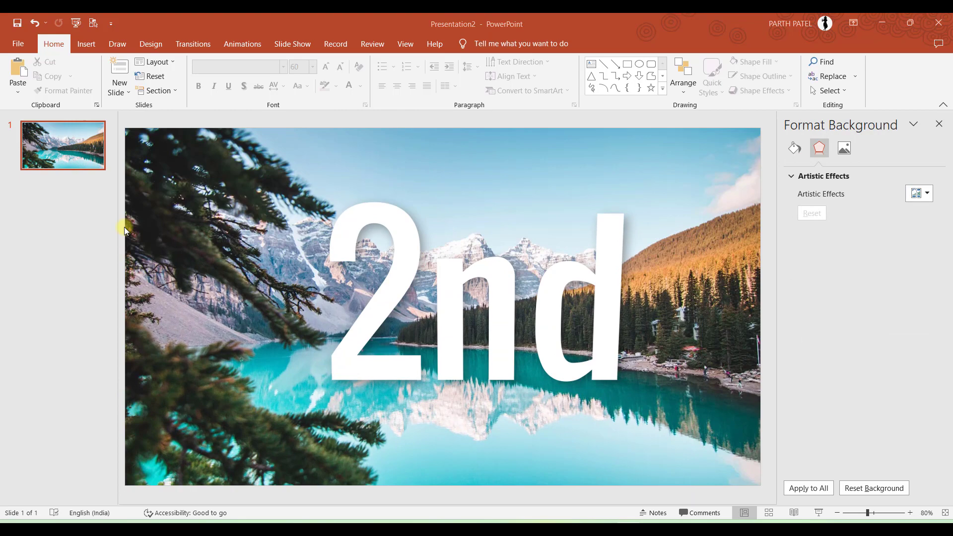
Insert the brush-stroke SVG from this device, convert it to a shape, and move it up.
click(86, 44)
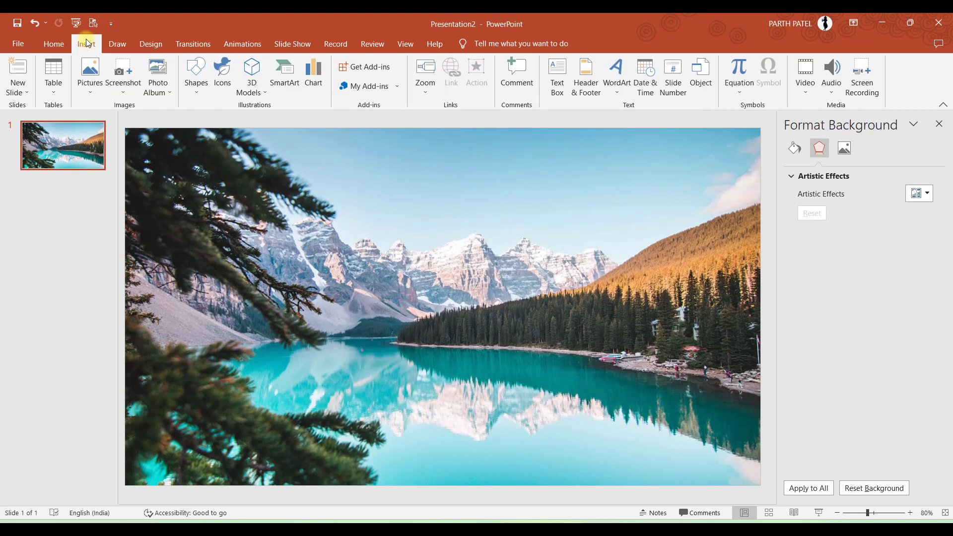
click(92, 92)
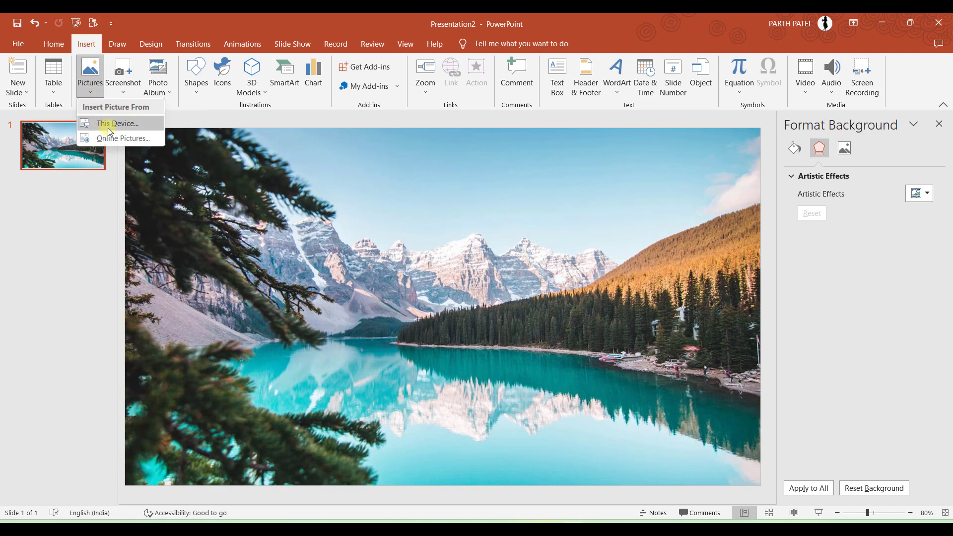
click(108, 127)
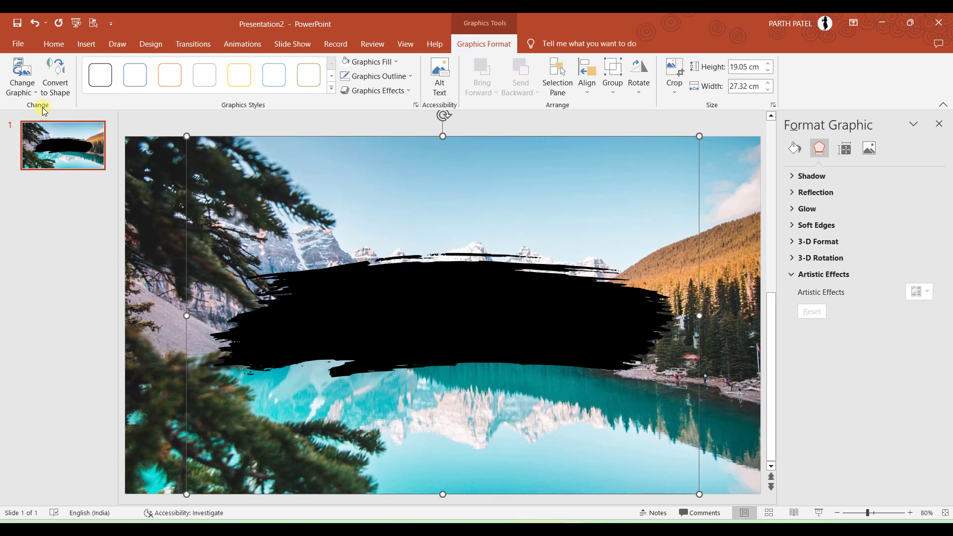
click(56, 85)
drag(453, 256, 447, 224)
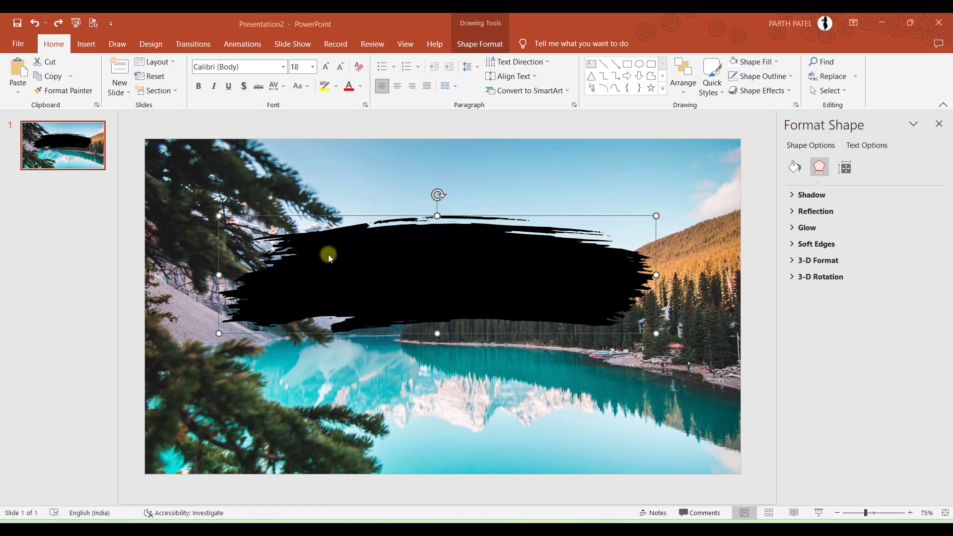
Draw a rectangle covering the whole slide.
click(86, 43)
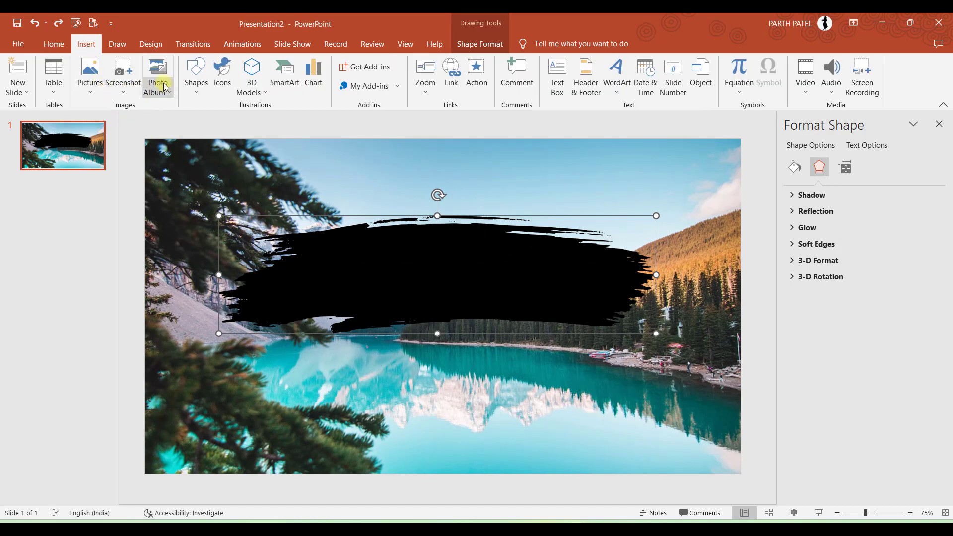
click(197, 72)
click(223, 120)
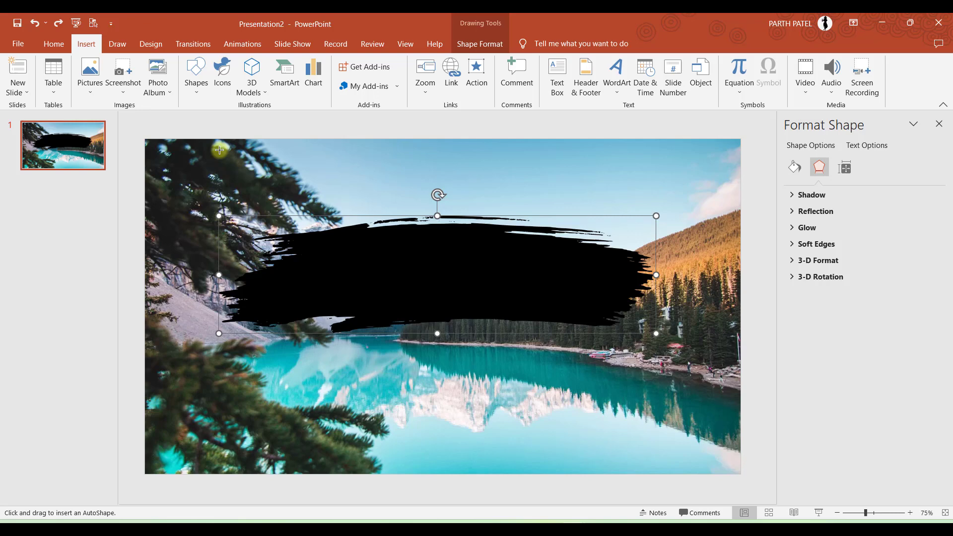
drag(144, 140, 741, 478)
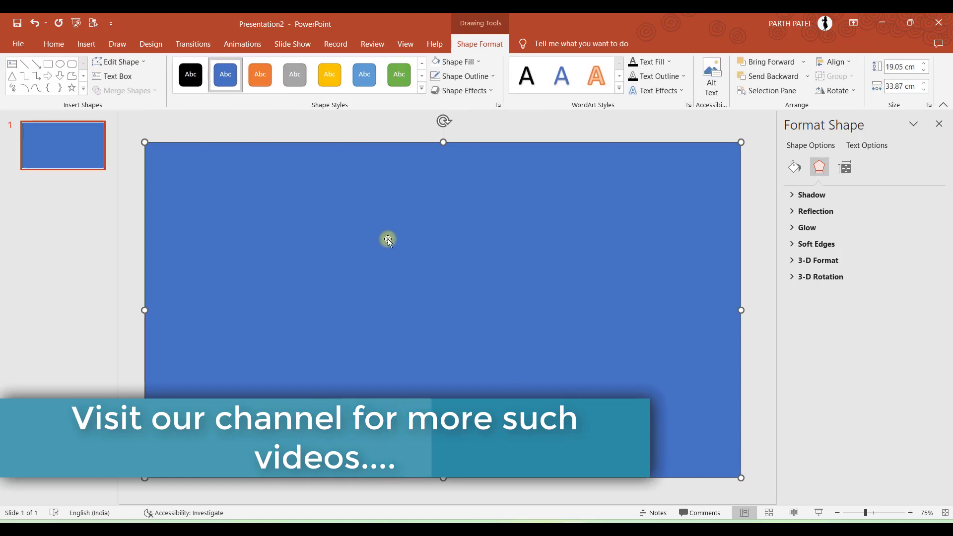
Give the rectangle no outline and white fill, and send it to the back.
click(467, 77)
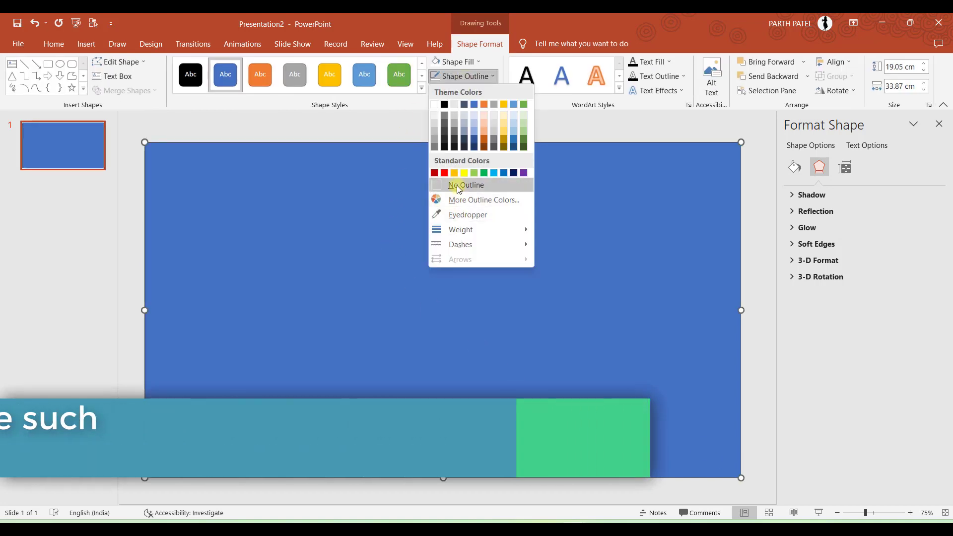
click(457, 184)
click(454, 62)
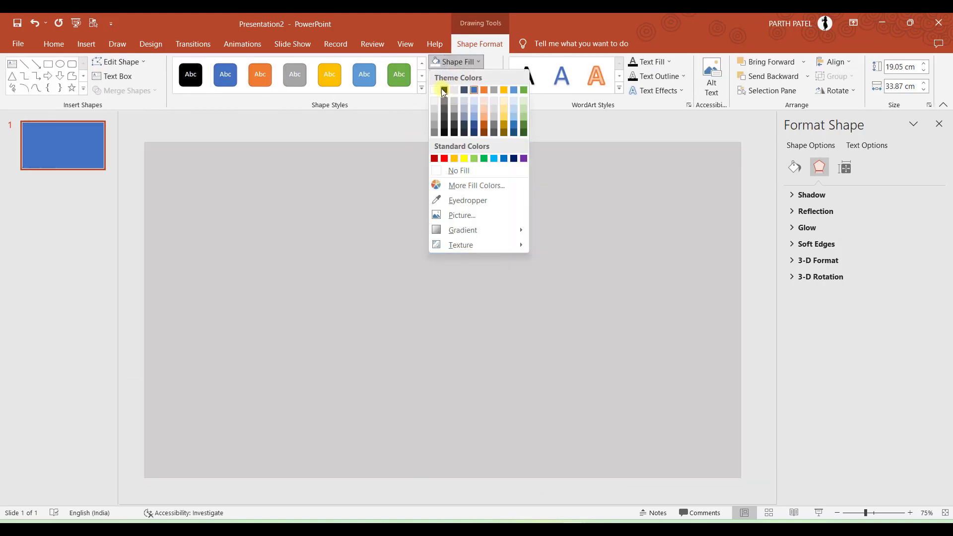
click(441, 89)
click(398, 115)
right_click(392, 192)
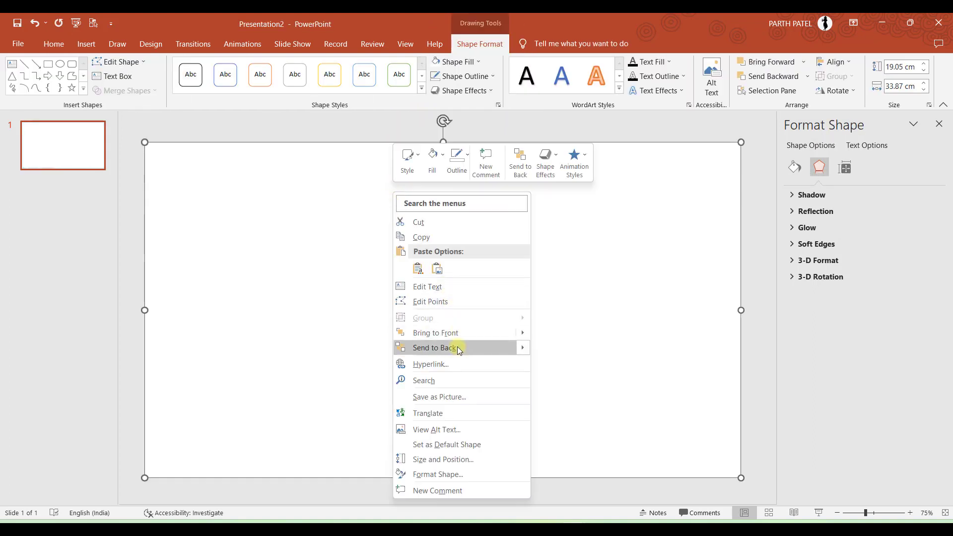
click(457, 347)
click(313, 291)
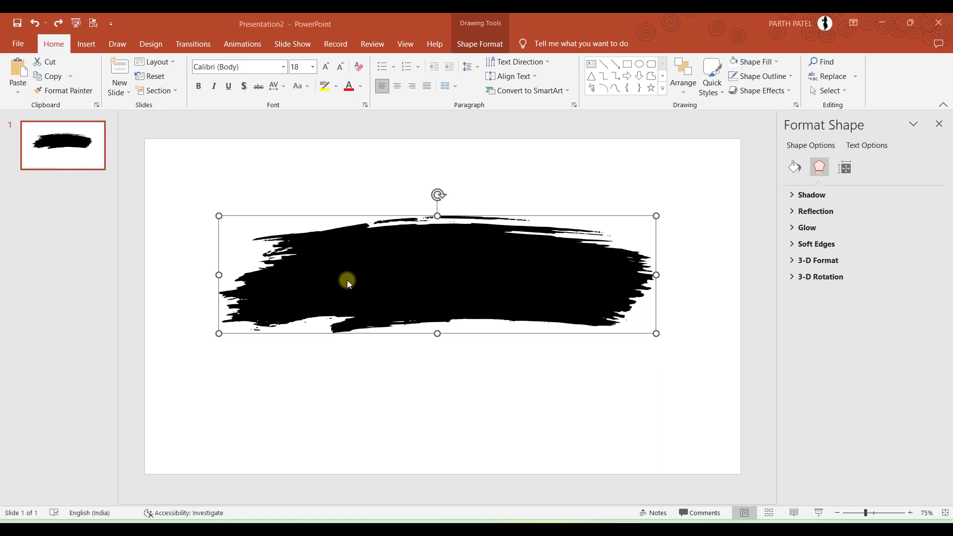
Move the brush stroke down-right and apply an Offset: Bottom Right shadow.
mouse_move(415, 233)
mouse_down()
mouse_move(370, 341)
mouse_move(493, 264)
mouse_move(458, 266)
mouse_up()
click(478, 45)
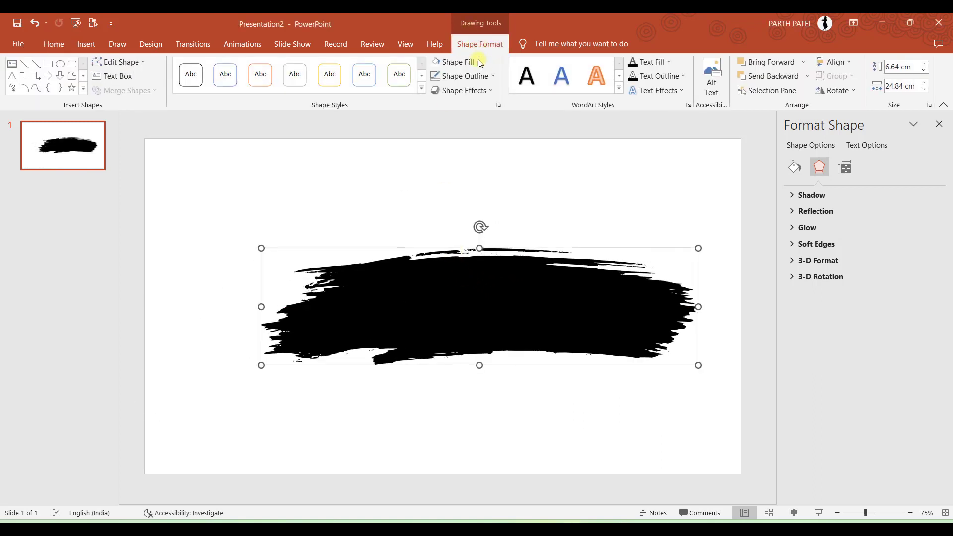
click(466, 91)
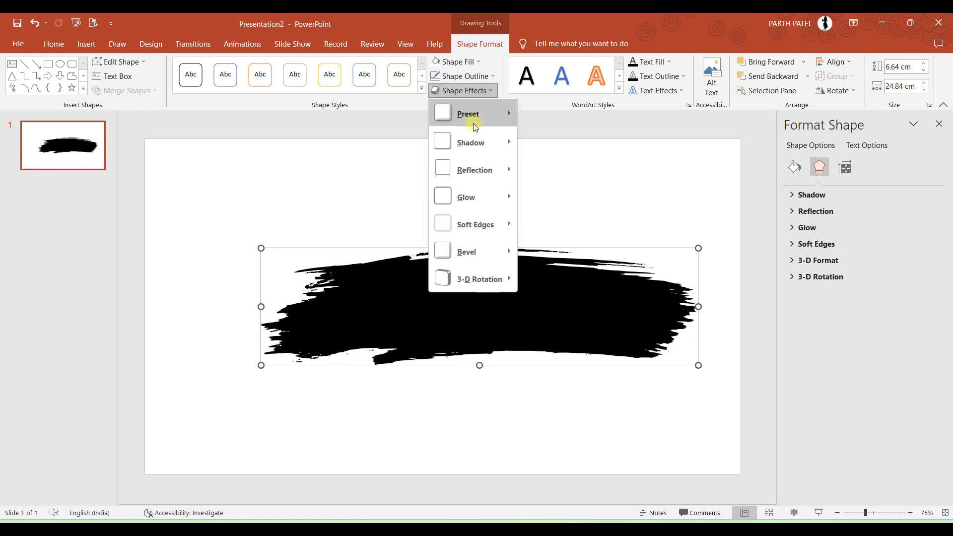
mouse_move(480, 142)
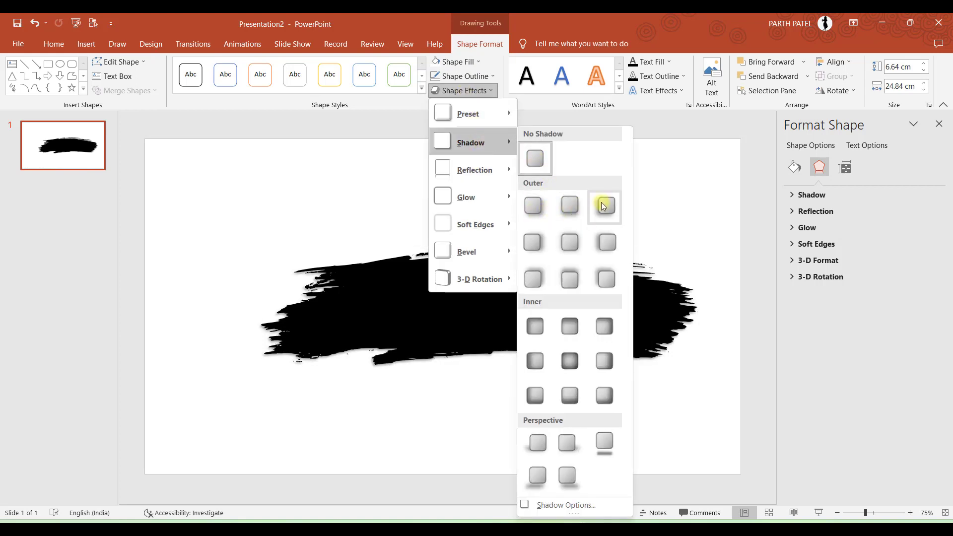
click(534, 206)
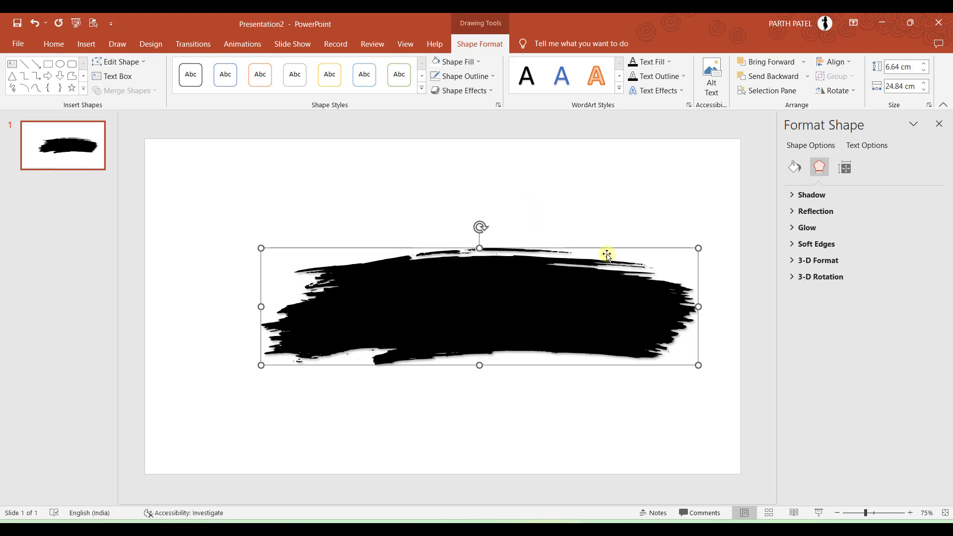
Set the shadow to 40% transparency, 101% size, 8 pt blur and 5 pt distance.
click(794, 195)
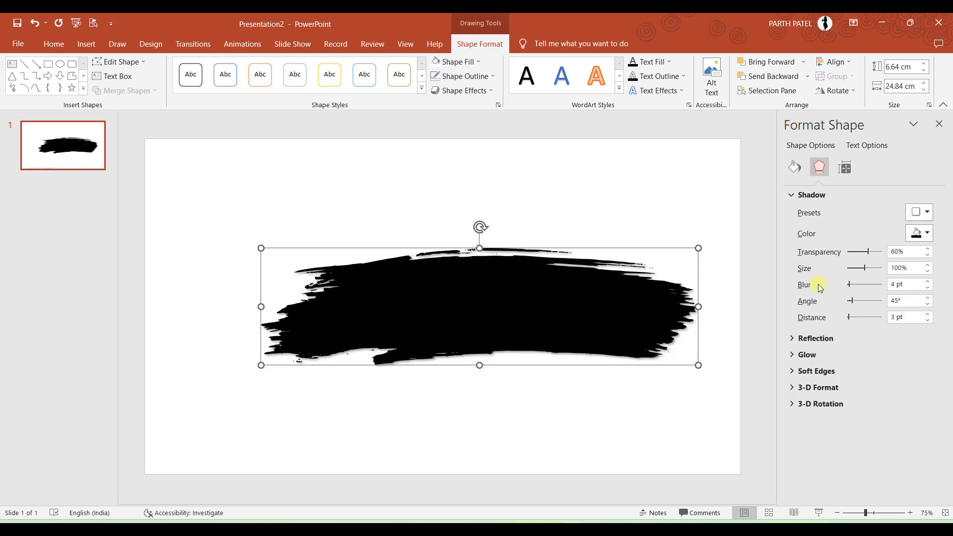
click(928, 281)
click(928, 281)
click(928, 281)
click(927, 265)
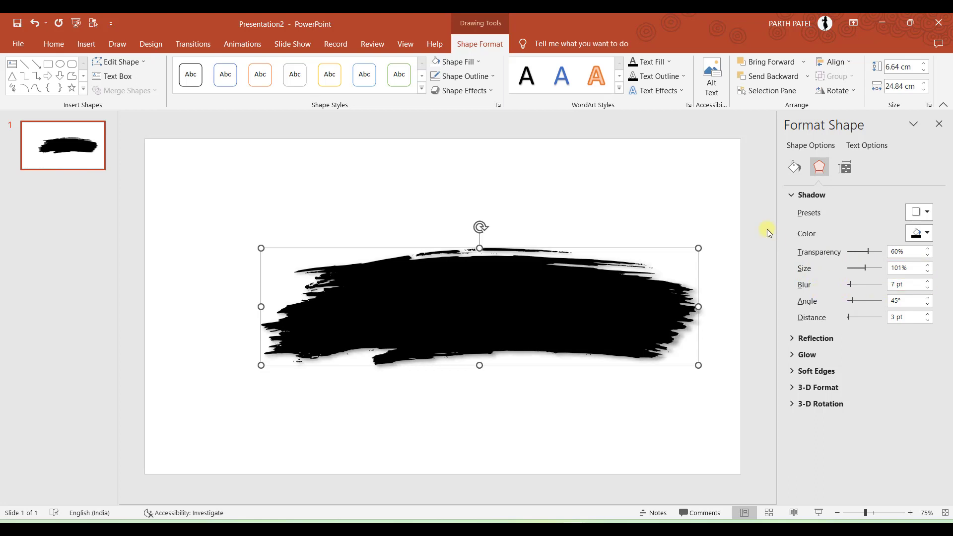
click(849, 317)
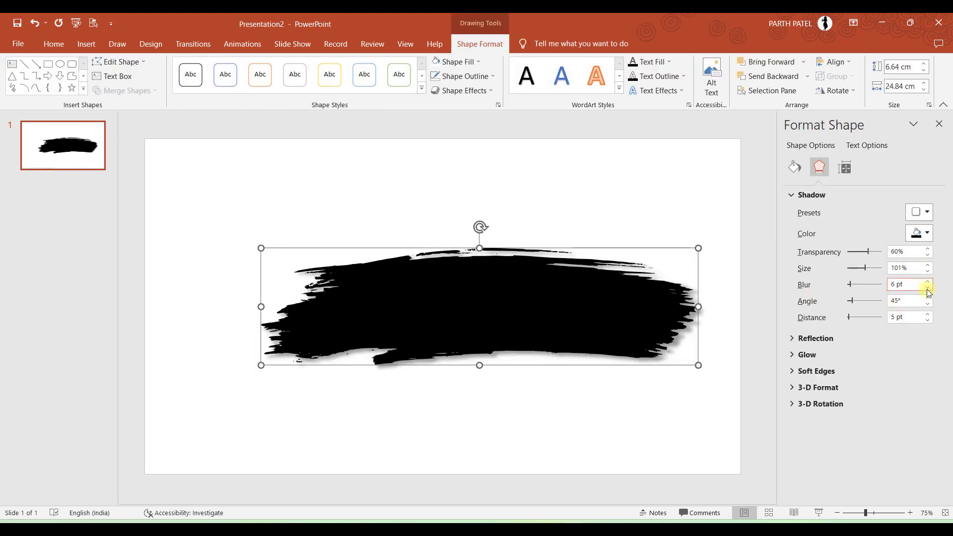
click(928, 282)
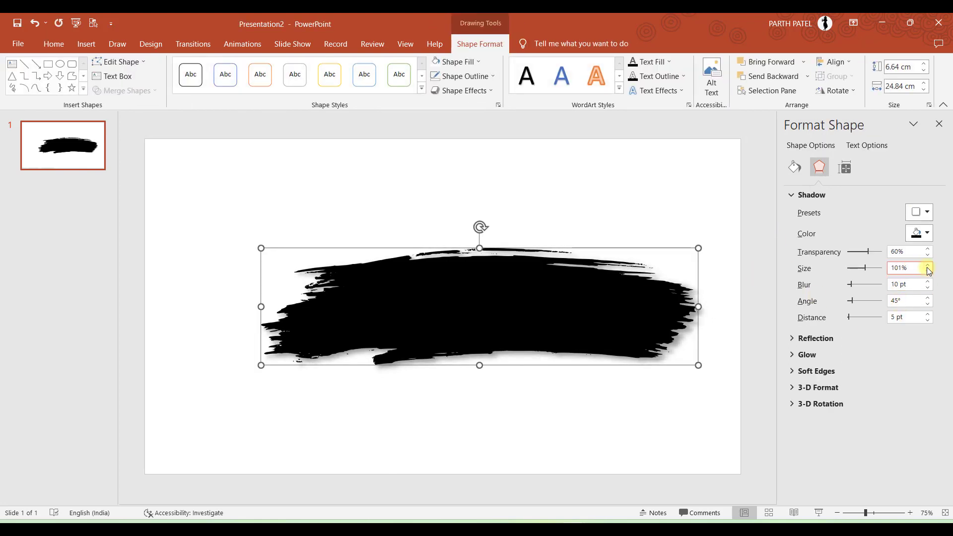
click(927, 254)
click(927, 254)
click(928, 286)
click(928, 287)
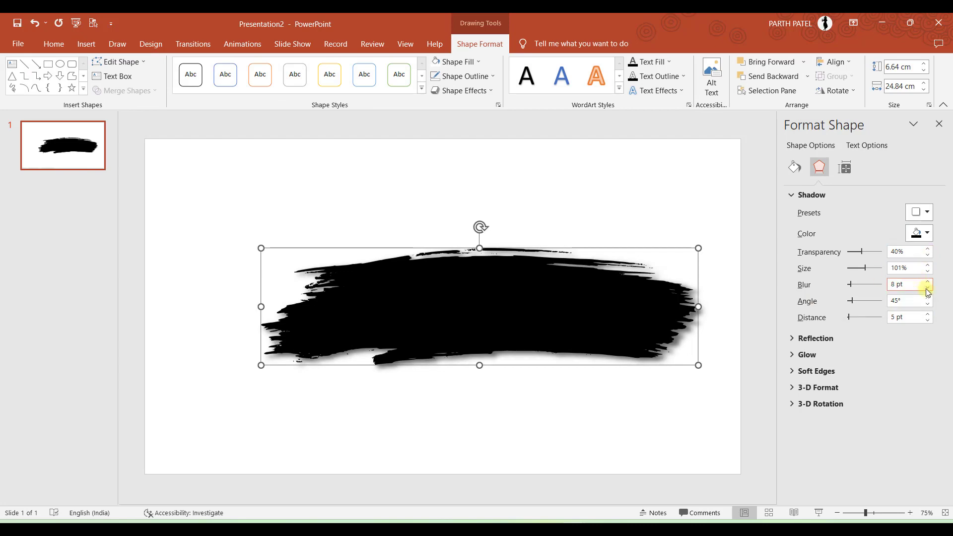
click(748, 252)
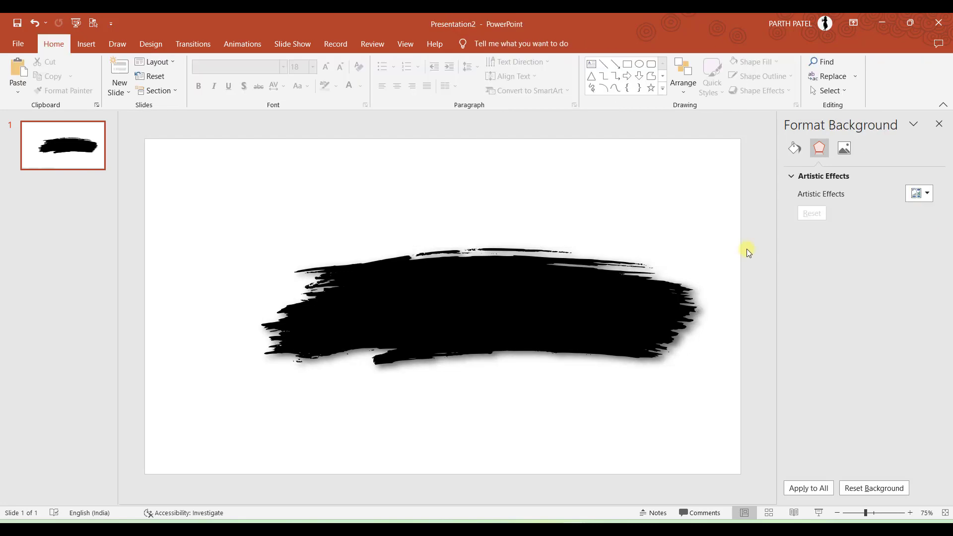
Tilt the brush stroke counter-clockwise, shrink it, and move it to the upper left.
click(481, 293)
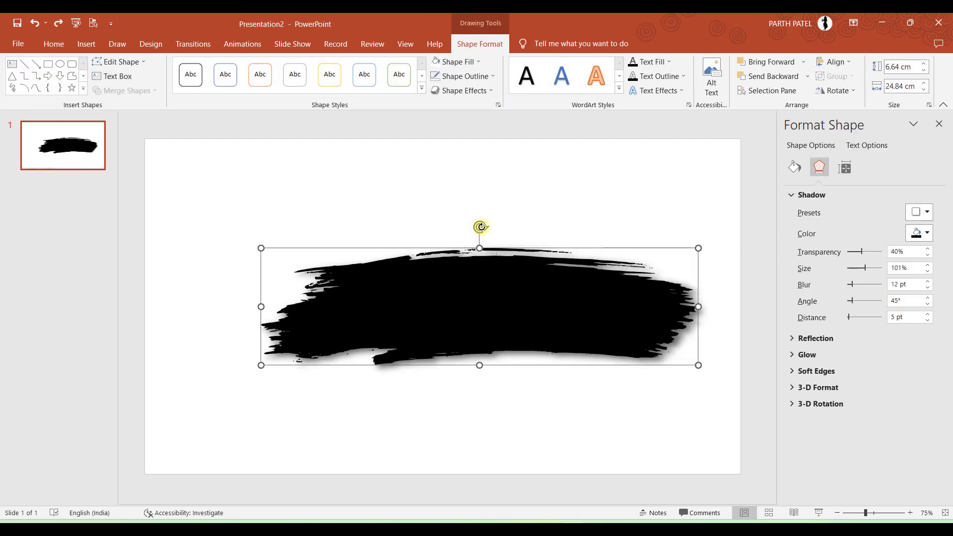
drag(481, 228, 448, 234)
drag(468, 299, 393, 274)
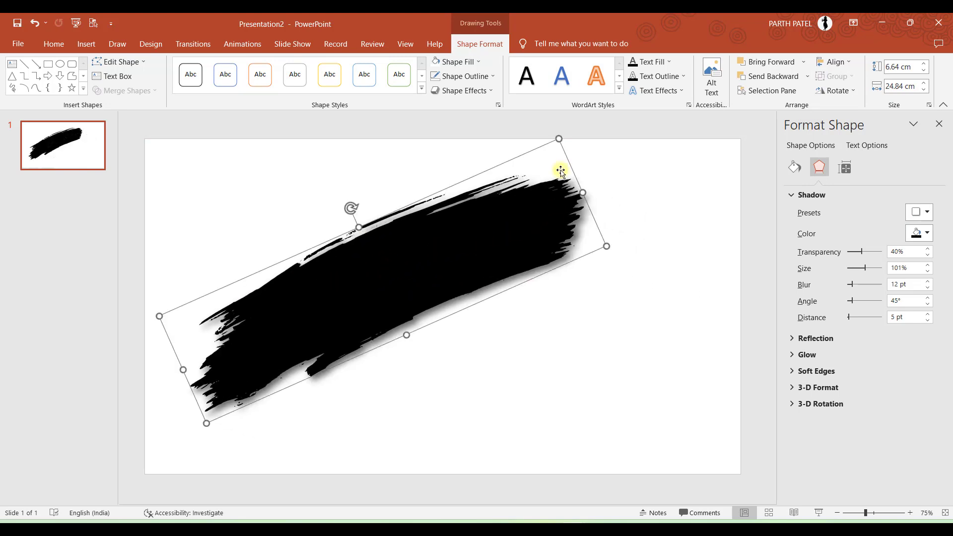
mouse_move(558, 141)
mouse_down()
mouse_move(506, 203)
mouse_move(437, 247)
mouse_up()
drag(349, 319, 335, 221)
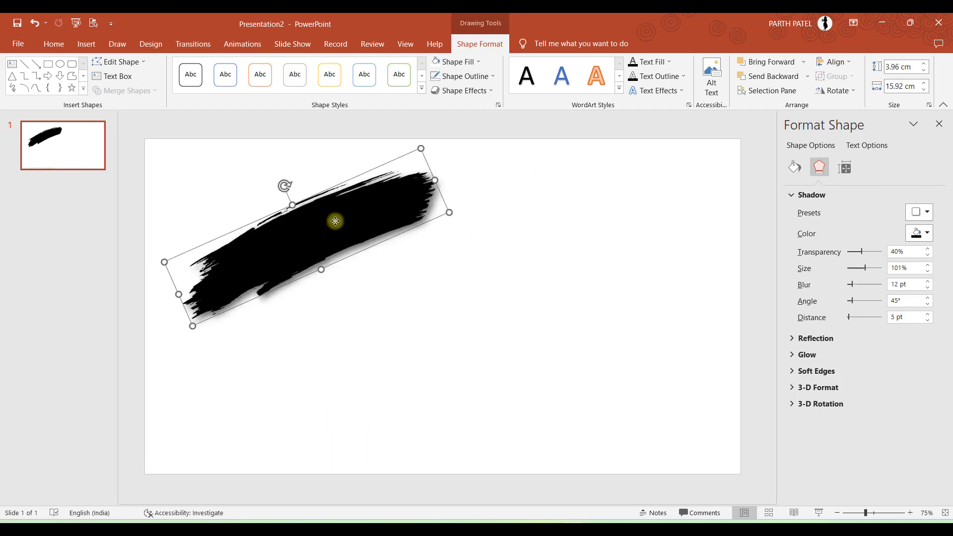
Duplicate the stroke and resize and position the copy under the first one.
key(ctrl+d)
drag(335, 220, 347, 257)
drag(436, 227, 490, 206)
drag(359, 305, 378, 328)
mouse_move(368, 279)
mouse_down()
mouse_move(342, 276)
mouse_move(372, 317)
mouse_move(380, 311)
mouse_up()
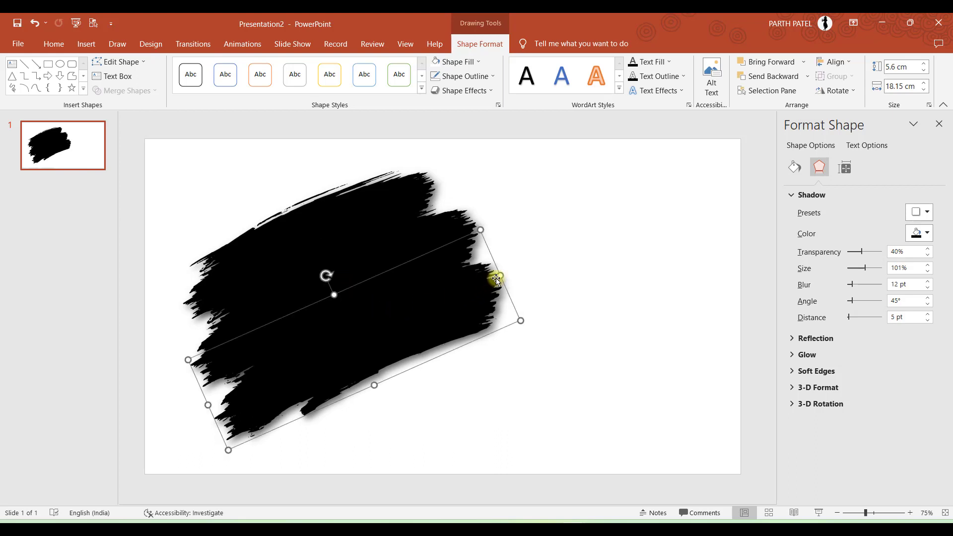
drag(494, 277, 442, 321)
drag(348, 285, 364, 341)
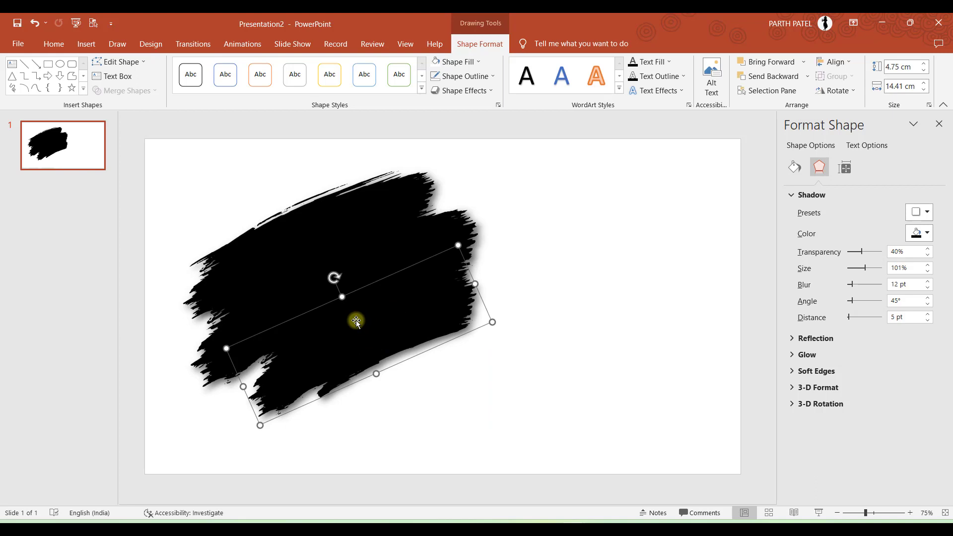
Add a third rotated copy, move it into the cluster, then undo the last edit.
key(ctrl+d)
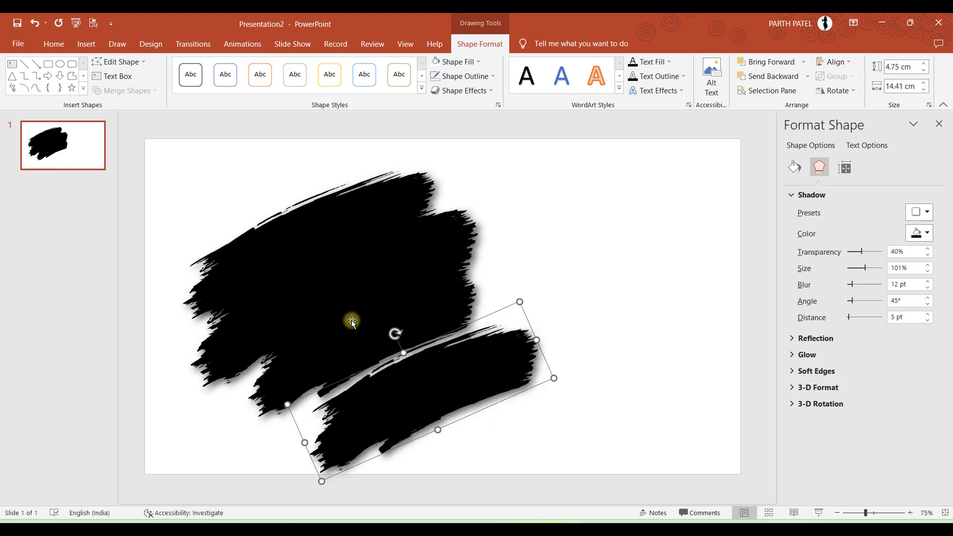
mouse_move(394, 335)
mouse_down()
mouse_move(437, 334)
mouse_move(489, 404)
mouse_move(436, 425)
mouse_move(429, 413)
mouse_up()
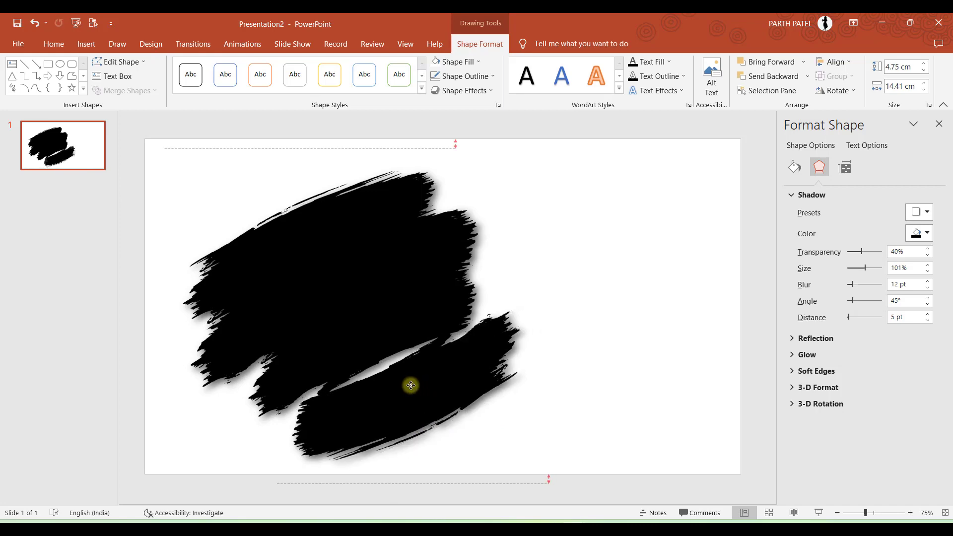
mouse_move(377, 302)
mouse_down()
mouse_move(277, 177)
mouse_move(329, 192)
mouse_up()
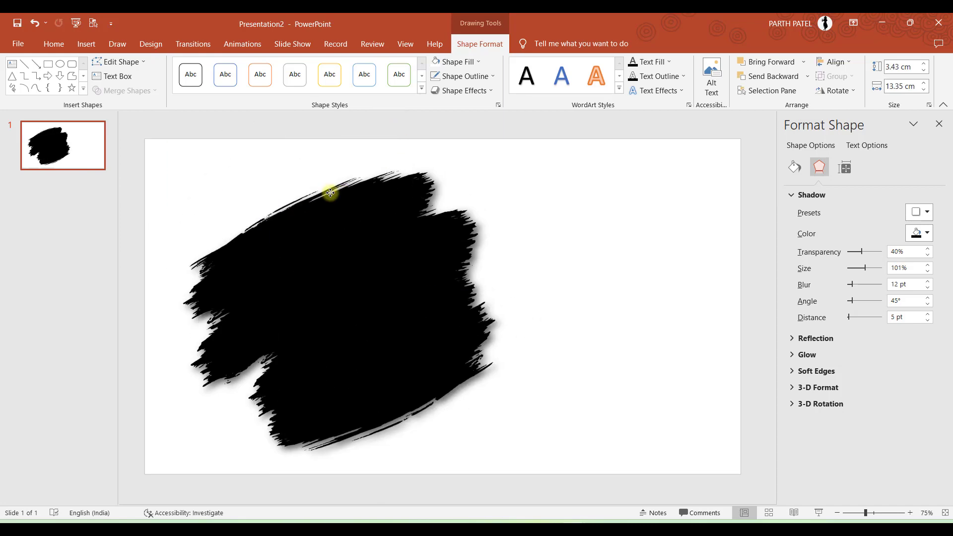
click(302, 121)
key(ctrl+a)
scroll(427, 340, down, 3)
scroll(427, 340, up, 2)
key(ctrl+z)
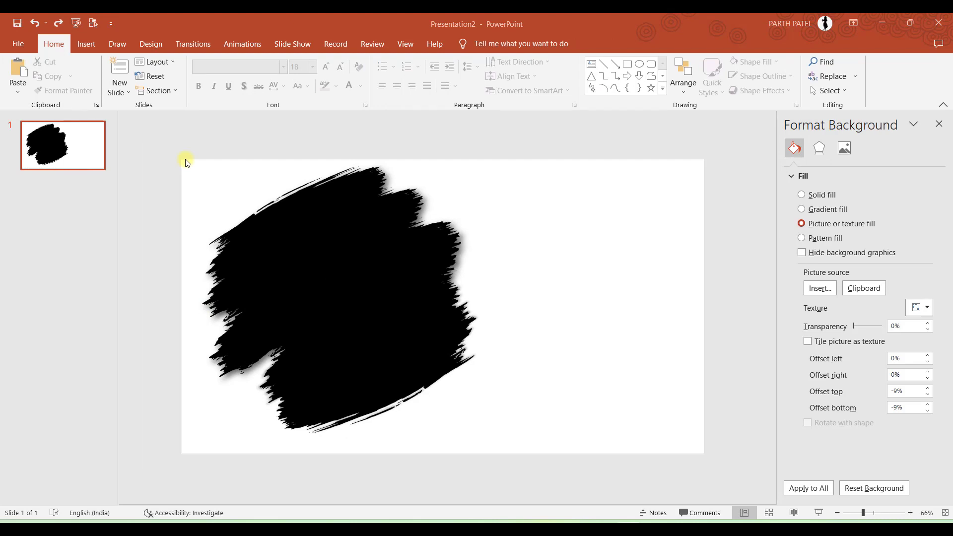
Select all the brush strokes and set their fill to Slide background fill.
scroll(188, 161, down, 2)
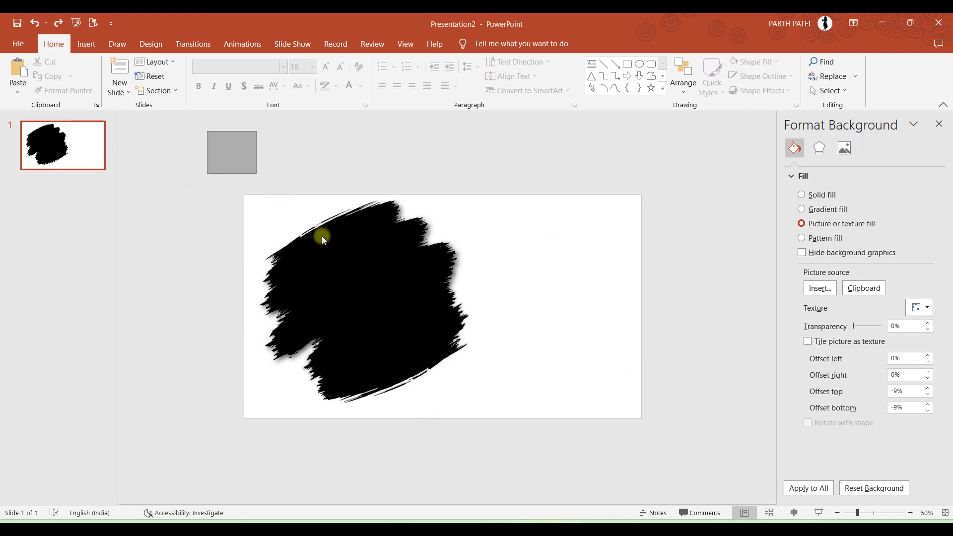
drag(322, 236, 494, 429)
right_click(427, 287)
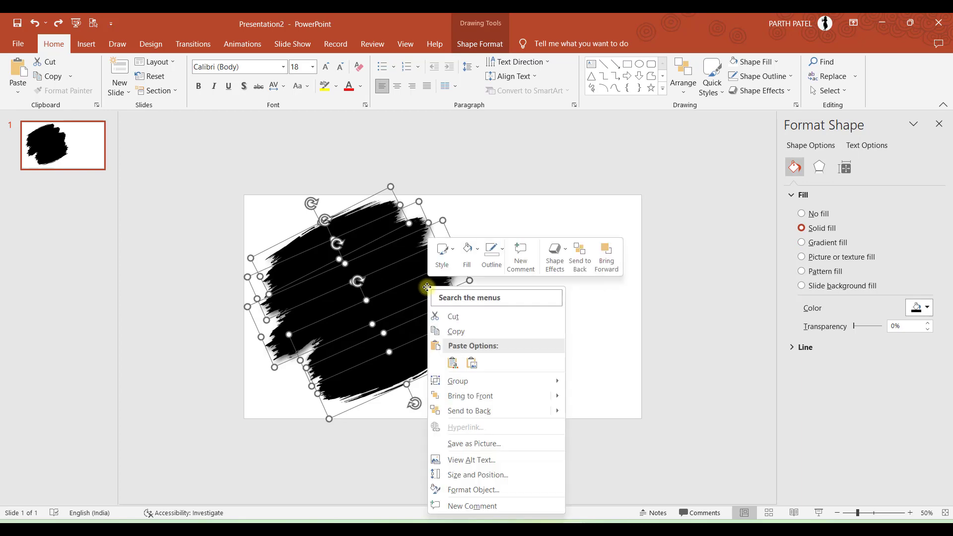
click(464, 489)
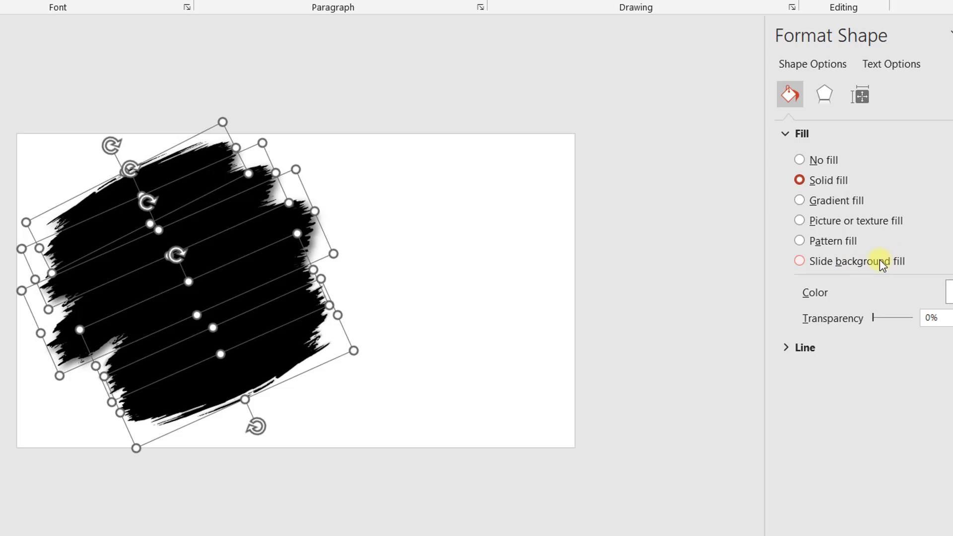
click(800, 262)
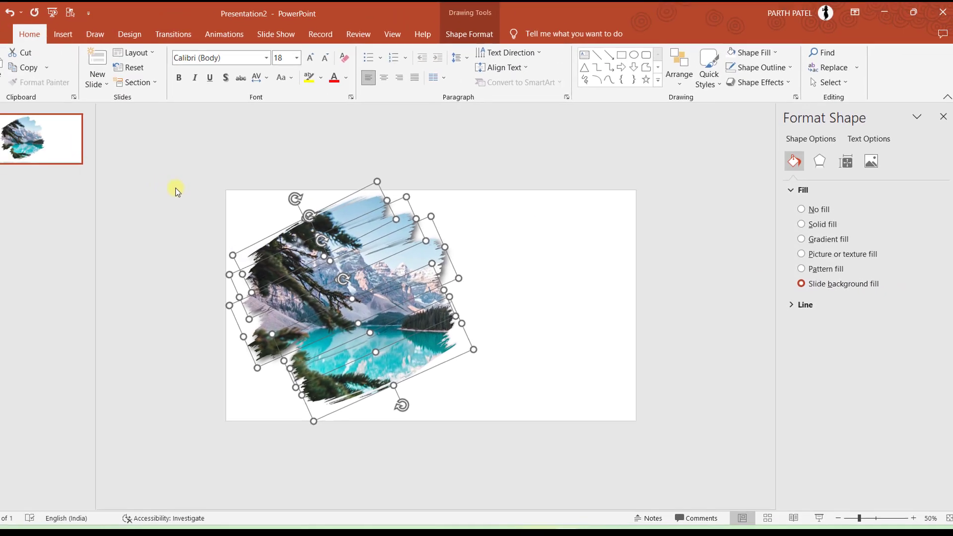
click(177, 191)
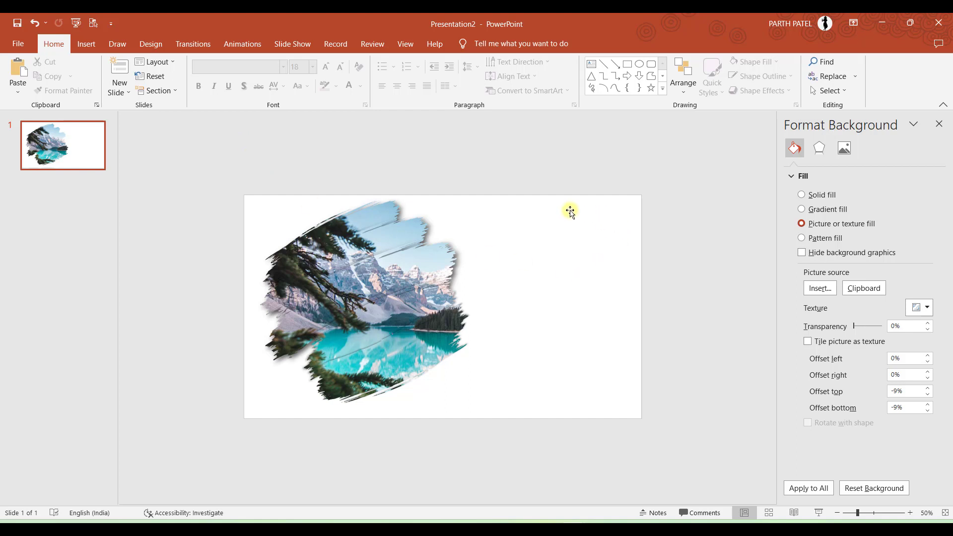
Shift the white rectangle down-right to expose the photo beside the strokes.
drag(571, 211, 630, 331)
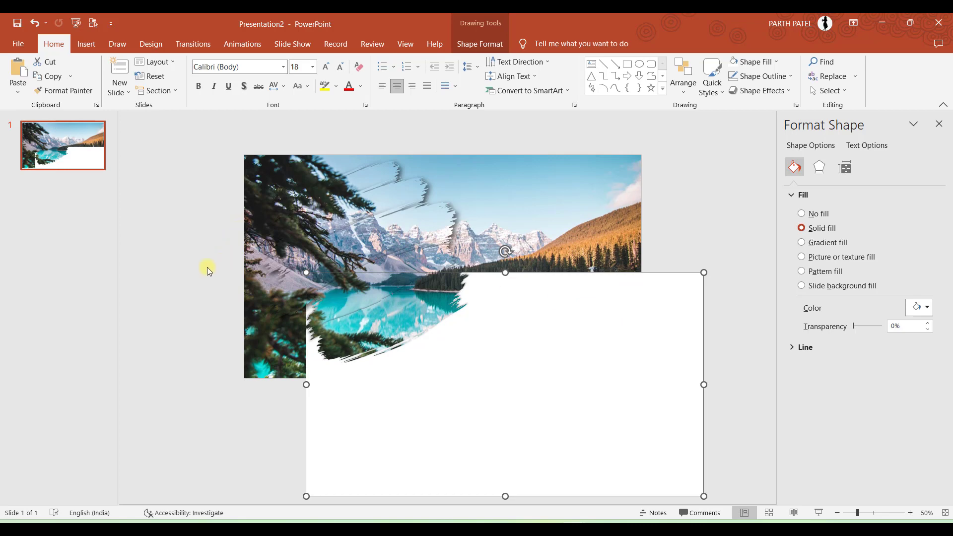
scroll(207, 267, down, 2)
mouse_move(241, 186)
mouse_down()
mouse_move(404, 375)
mouse_move(499, 380)
mouse_up()
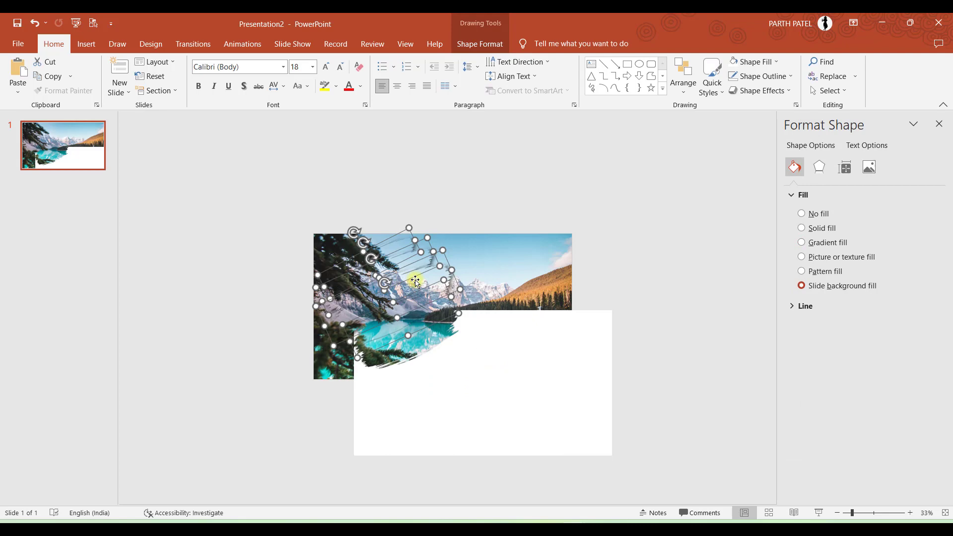
scroll(415, 279, up, 2)
key(ctrl+z)
click(279, 128)
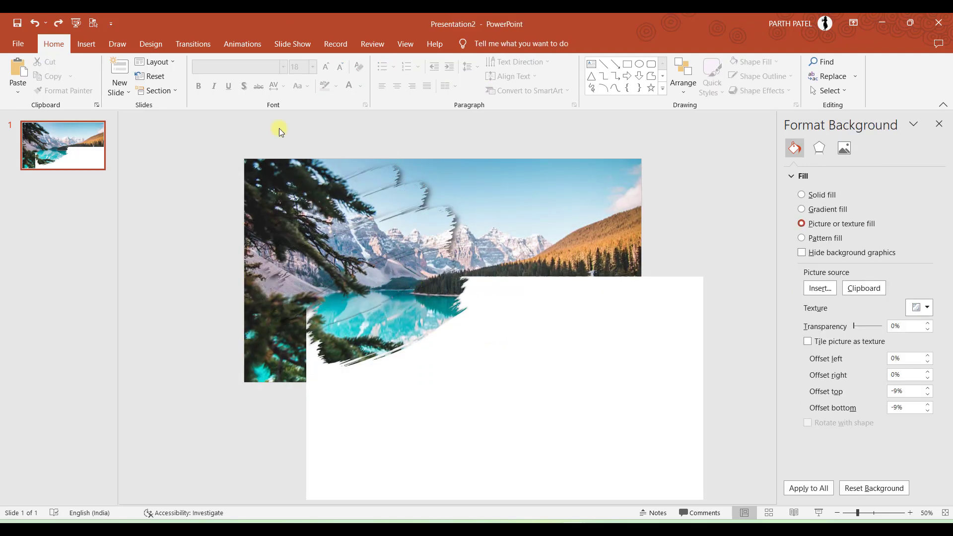
Move the brush-stroke cluster right, then drag the white rectangle back over the slide.
drag(216, 118, 464, 329)
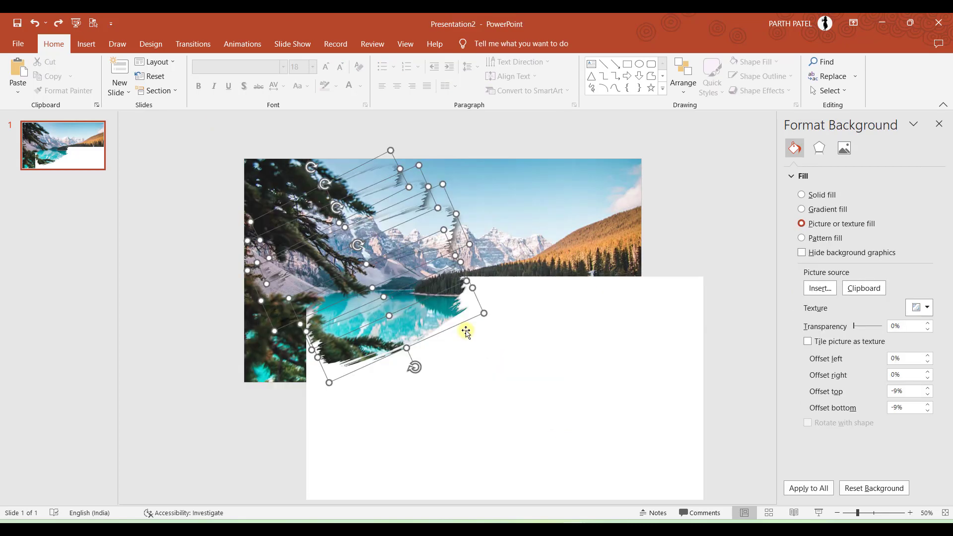
drag(415, 229, 497, 229)
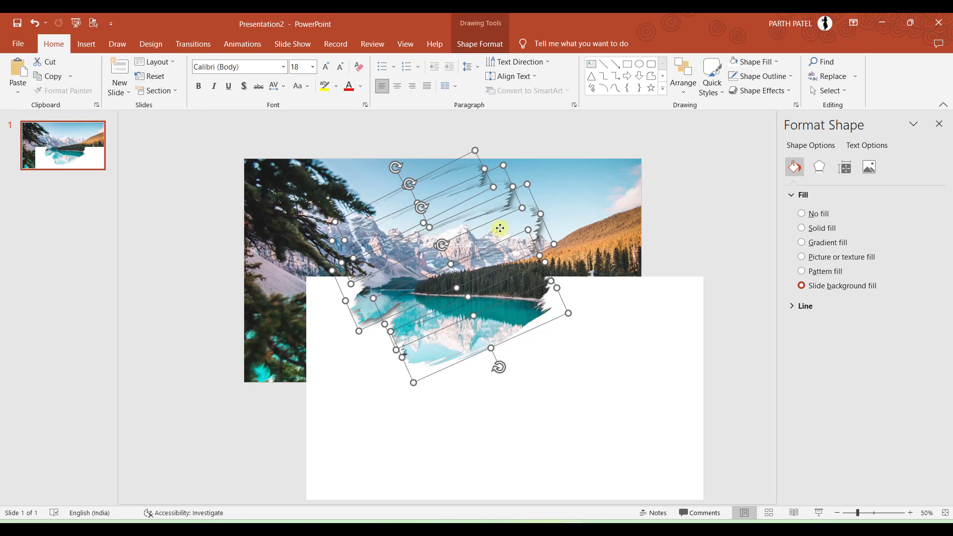
drag(500, 228, 547, 234)
drag(369, 409, 306, 291)
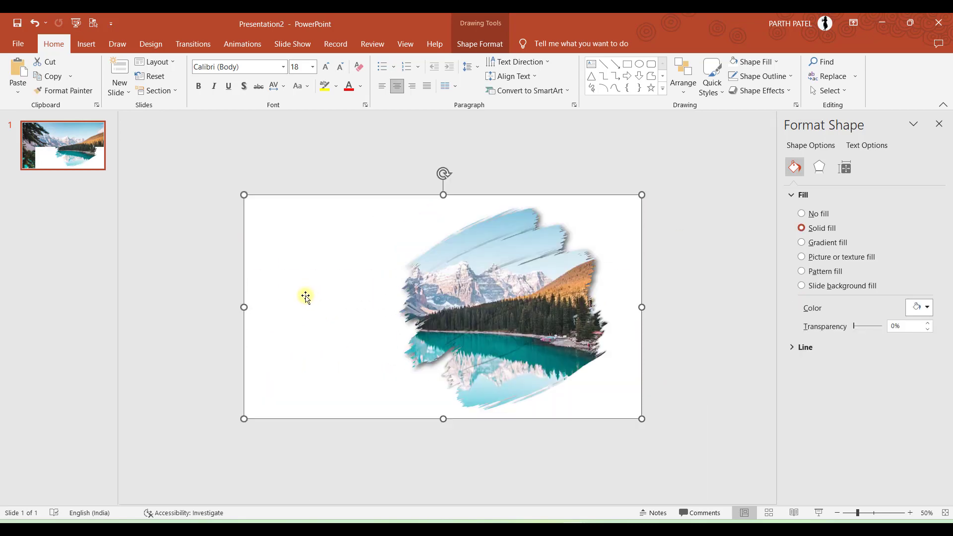
click(497, 156)
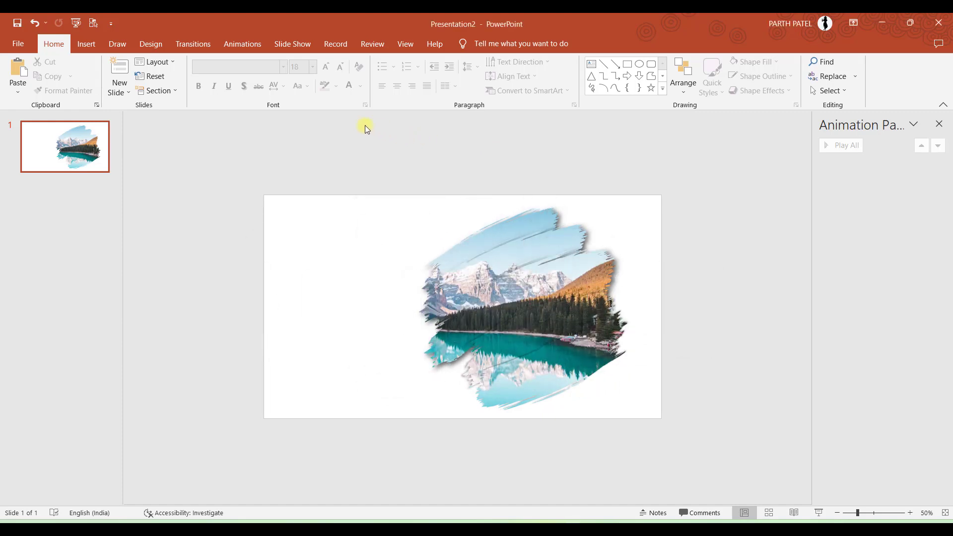
Apply the Wipe entrance animation to all five brush-stroke shapes and preview it.
mouse_move(365, 128)
mouse_down()
mouse_move(608, 385)
mouse_move(674, 437)
mouse_up()
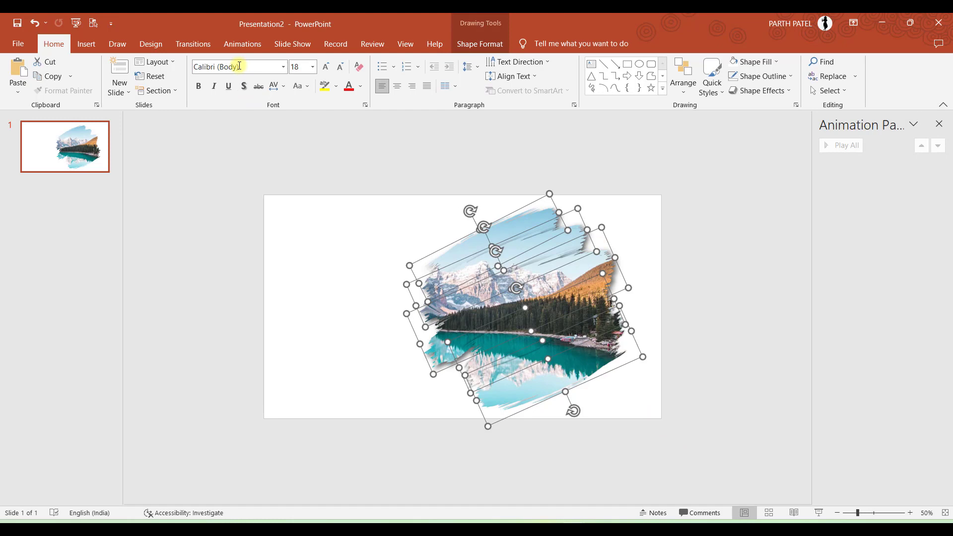
click(240, 43)
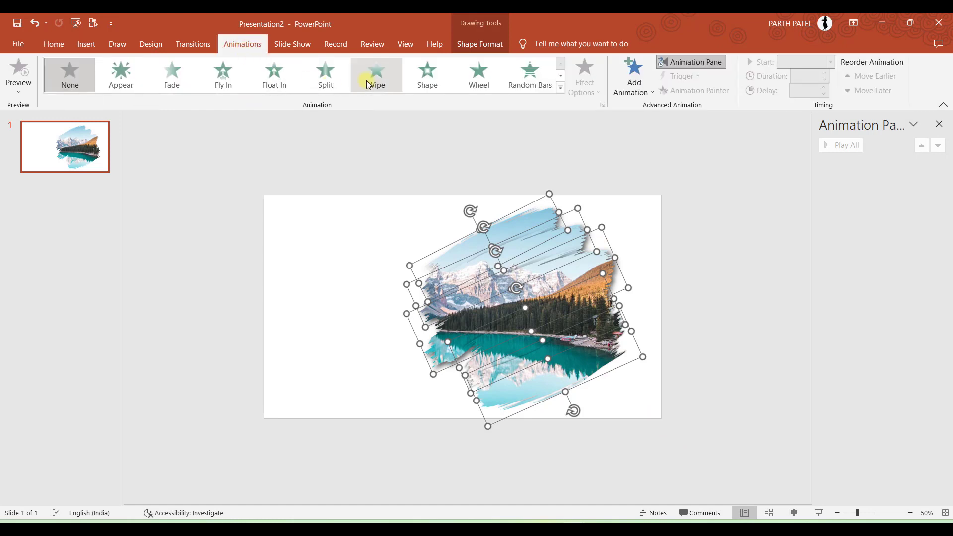
click(367, 82)
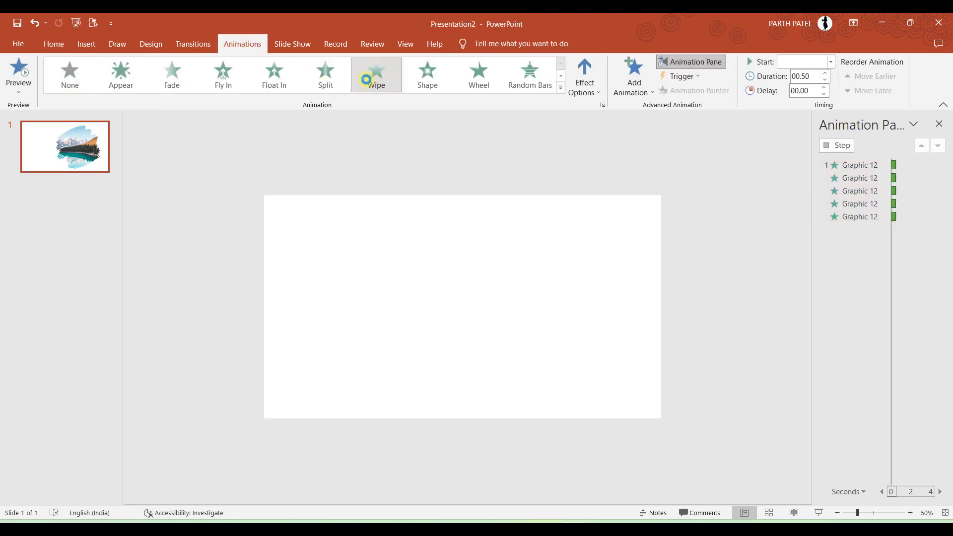
click(449, 153)
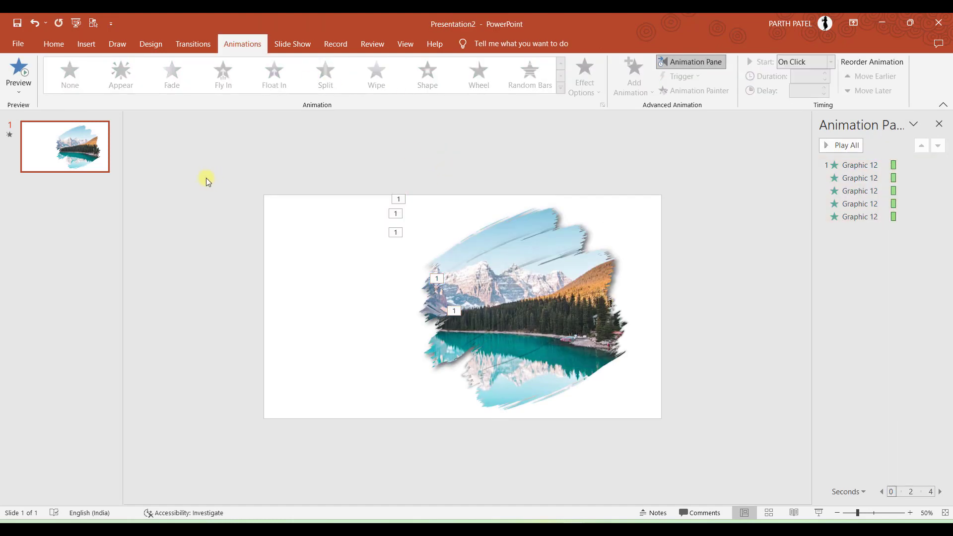
click(11, 74)
Set three of the brush strokes to wipe From Right, then preview the animations again.
click(556, 240)
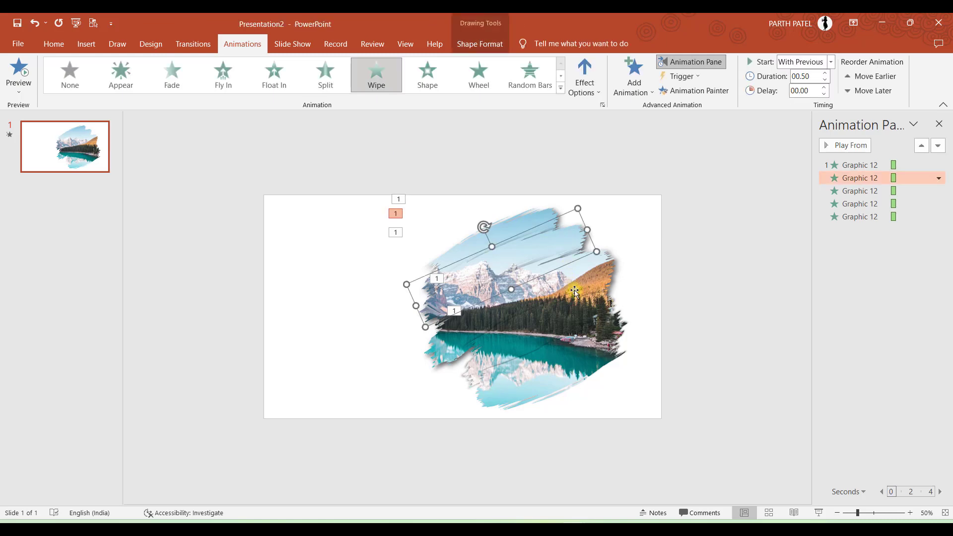
shift+click(575, 312)
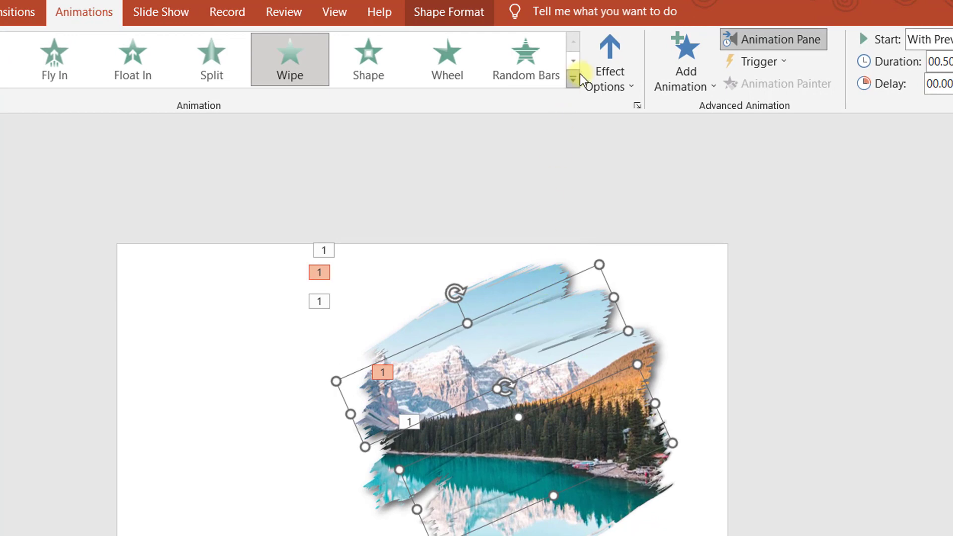
click(605, 82)
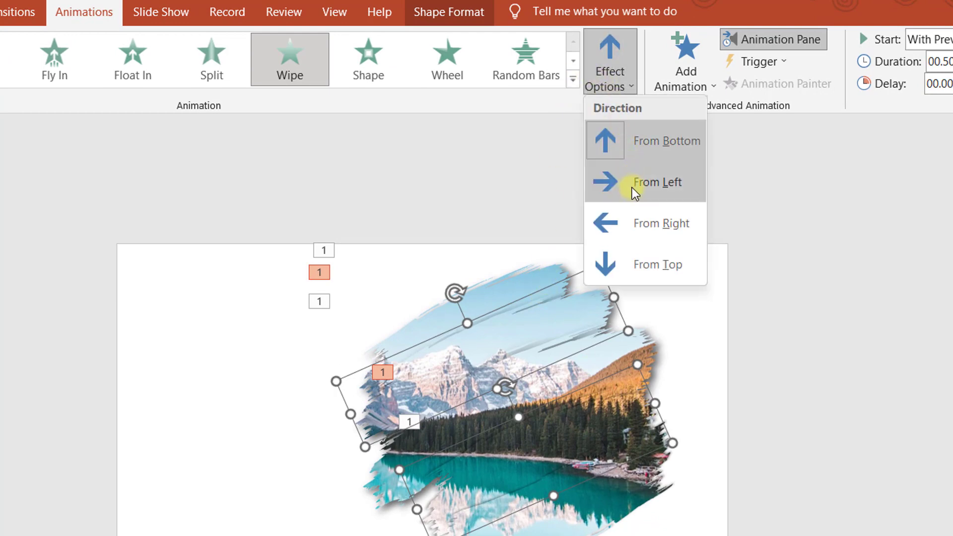
click(640, 217)
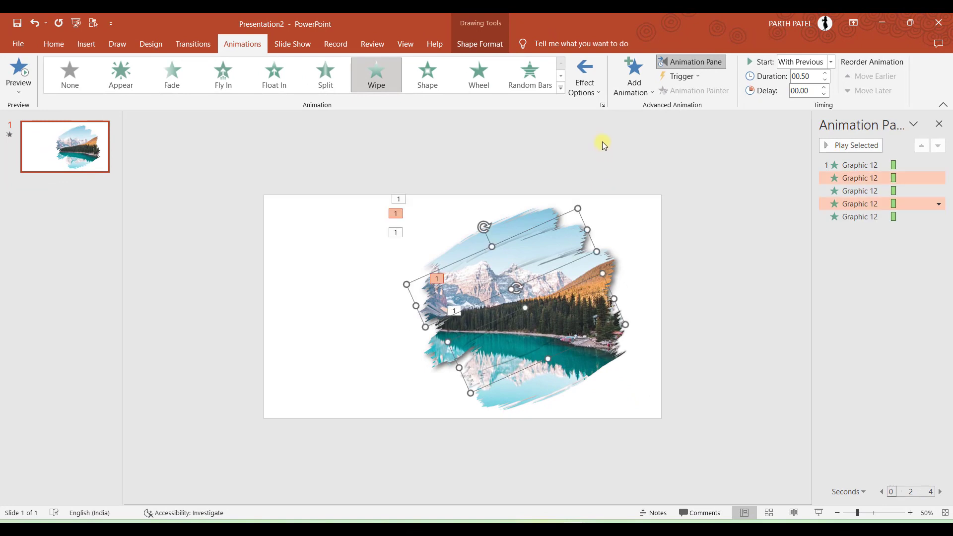
click(626, 165)
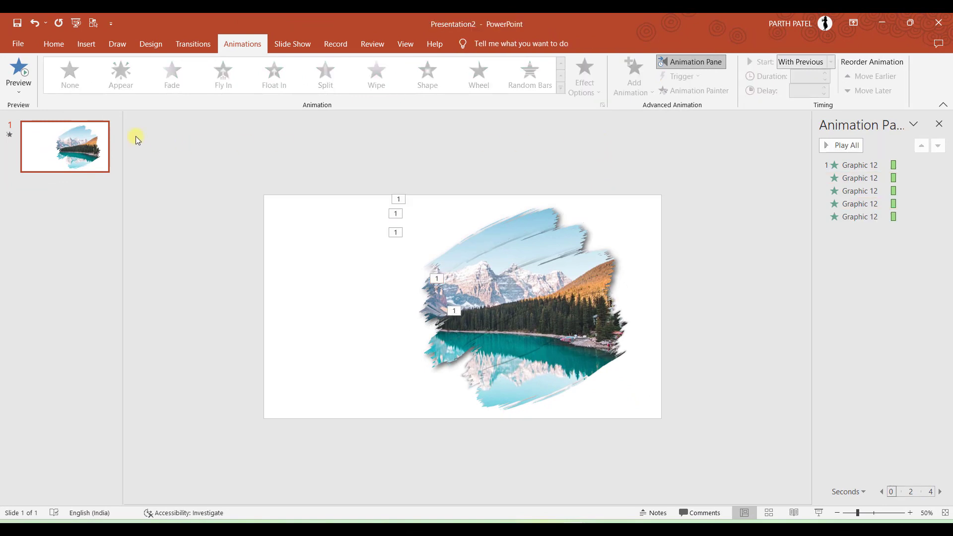
click(19, 75)
Undo the last timing change and preview the animations with the Animation Pane showing.
key(ctrl+z)
click(19, 71)
click(665, 62)
click(665, 62)
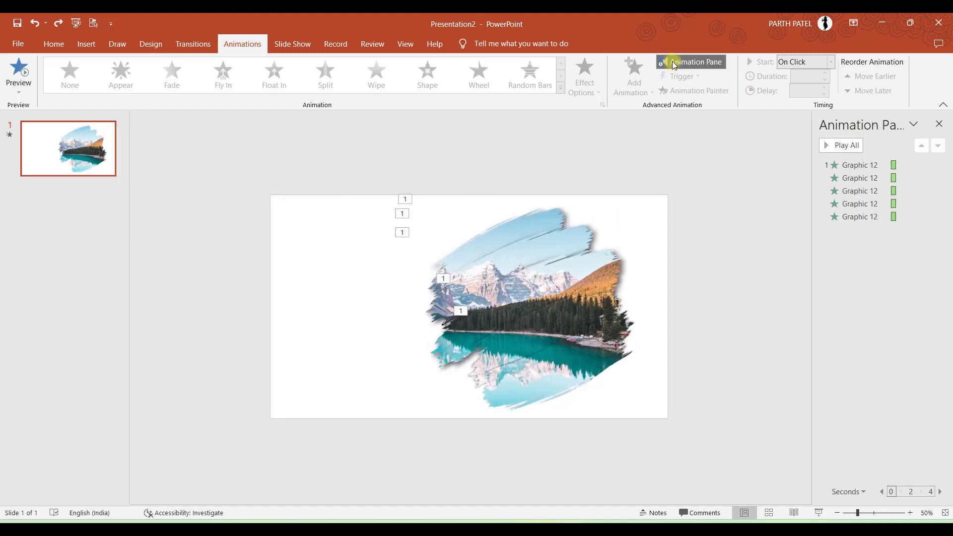
Set the first Graphic 12 wipe, then all five brush-stroke wipes, to start After Previous.
click(849, 165)
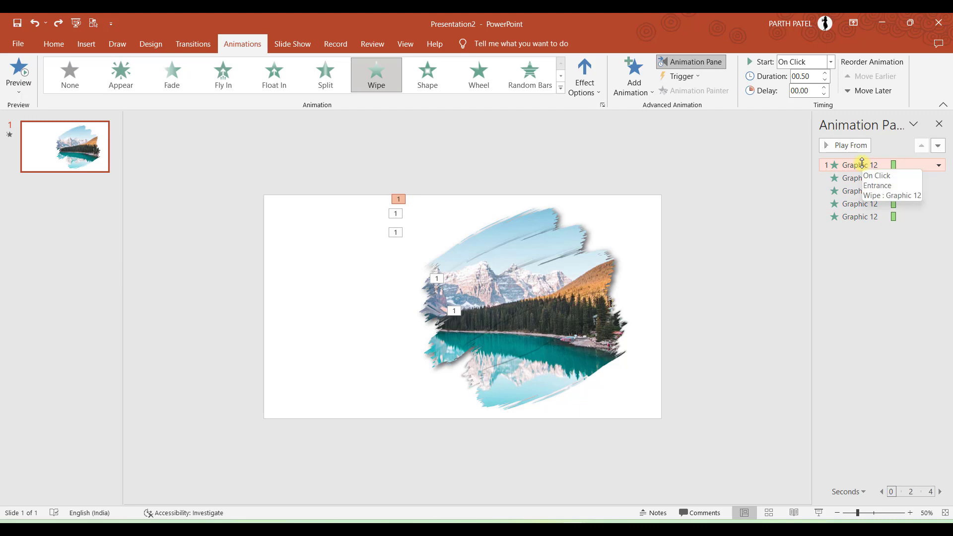
click(861, 165)
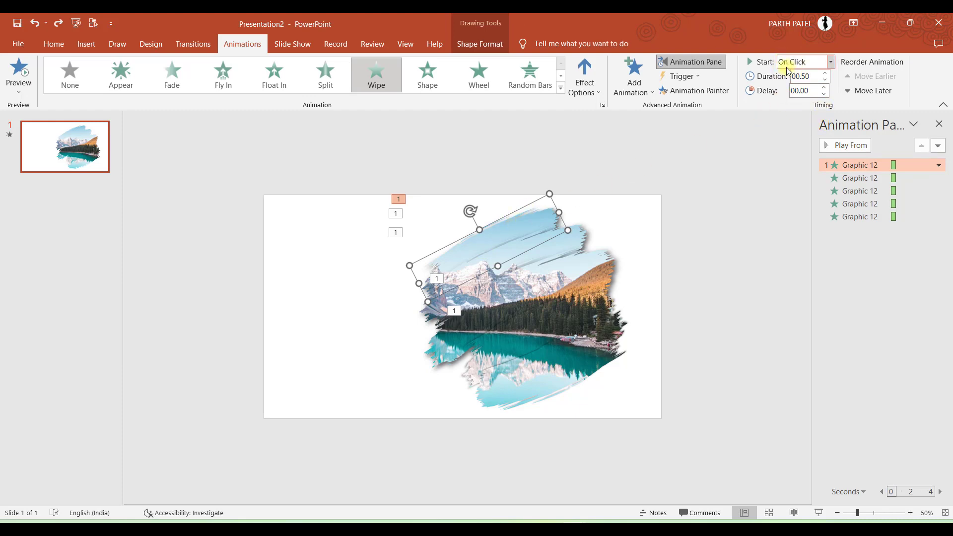
click(831, 63)
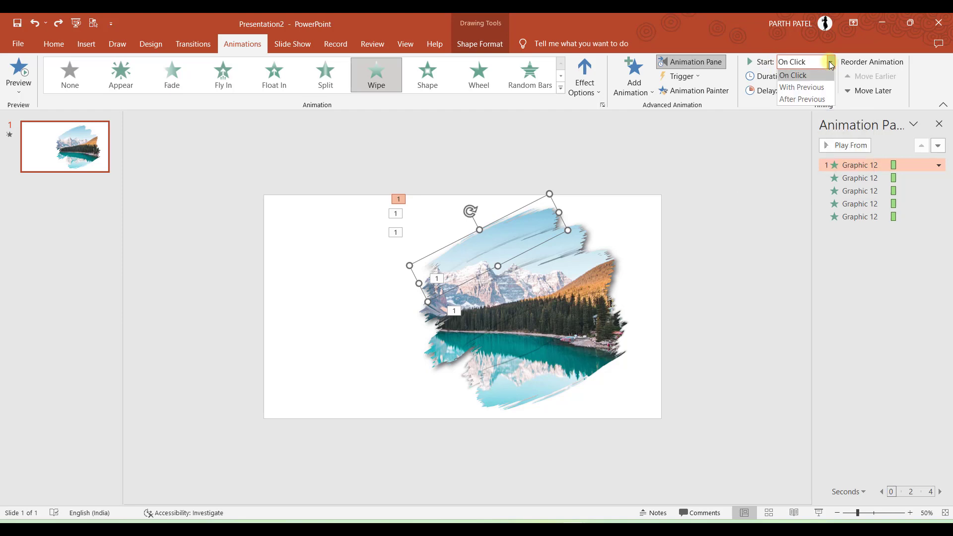
click(822, 101)
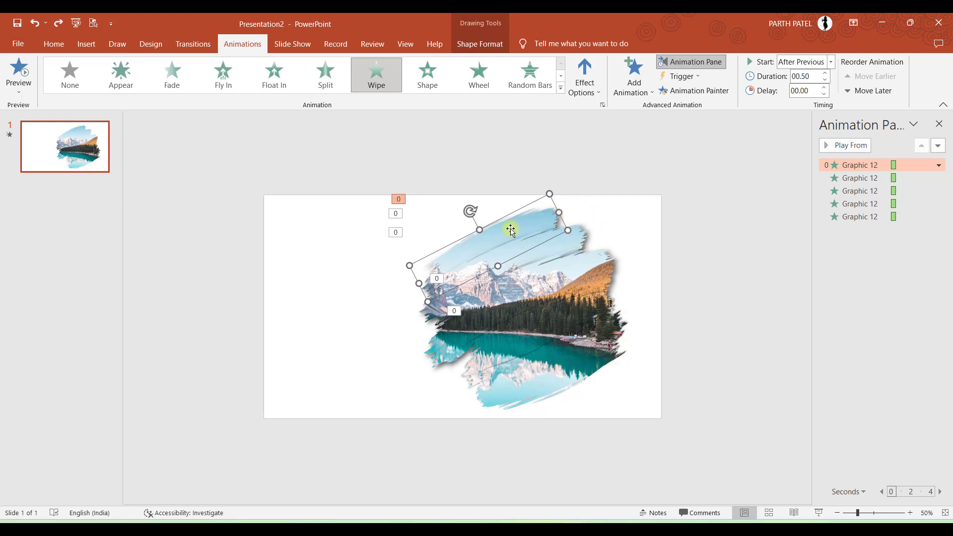
drag(362, 125, 693, 474)
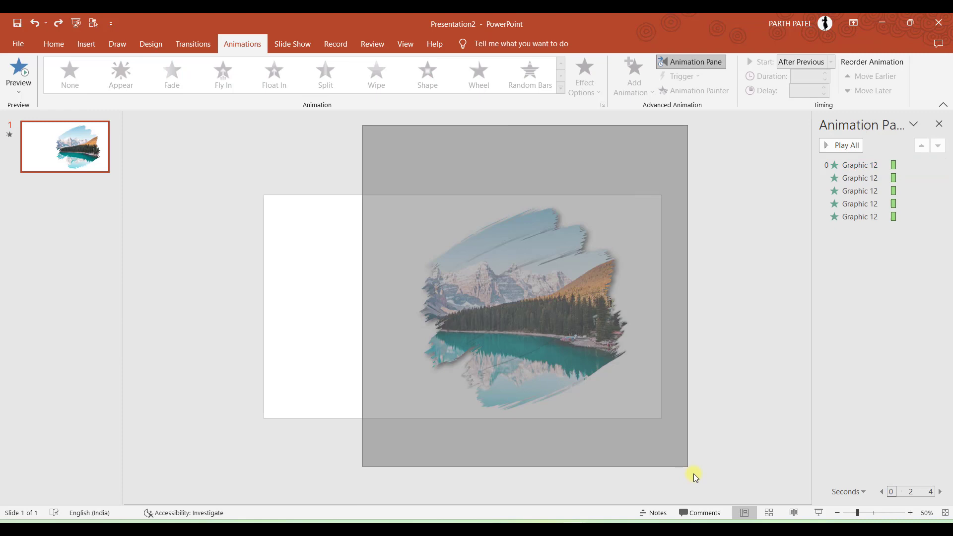
click(829, 62)
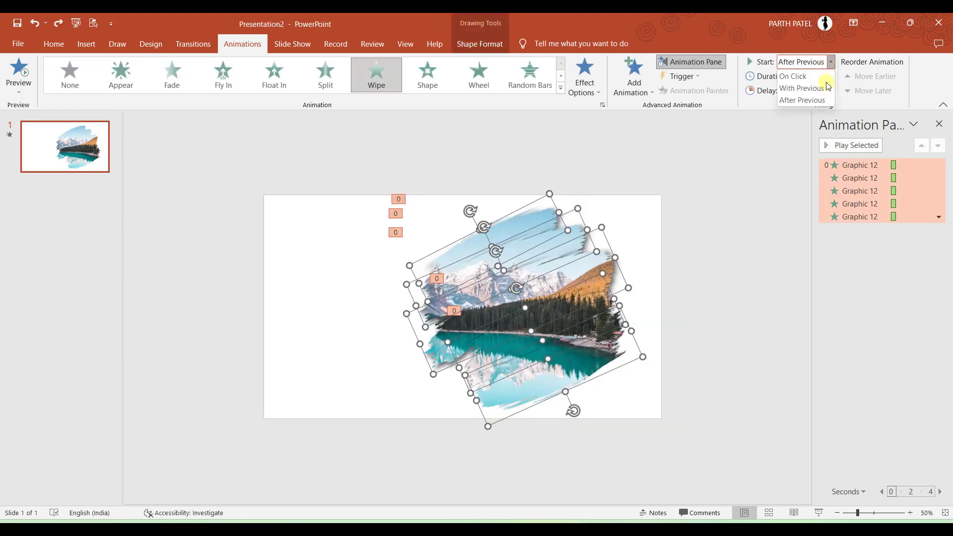
click(817, 100)
click(698, 152)
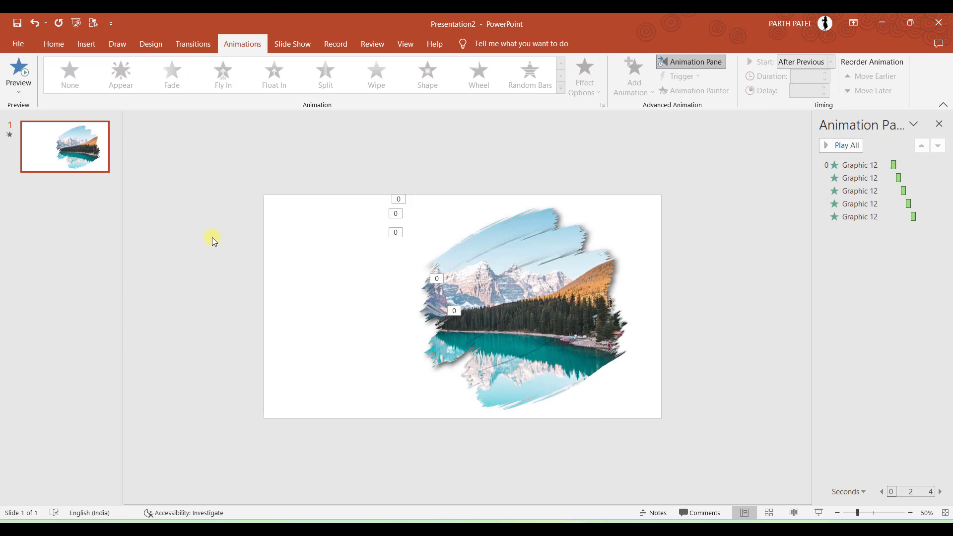
Paste the 'Paint Brush Stroke Animation' title graphic and nudge it slightly lower on the left.
key(ctrl+v)
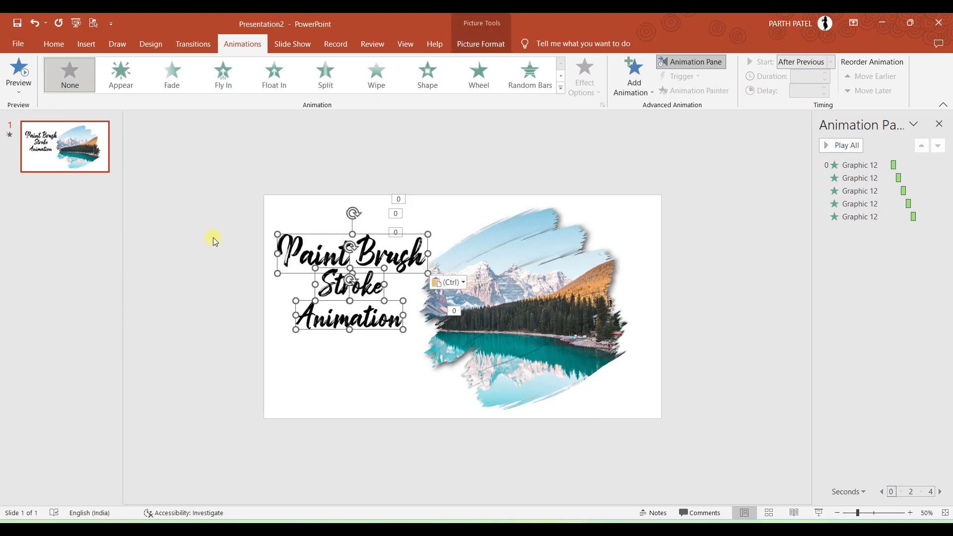
drag(287, 244, 292, 271)
click(219, 257)
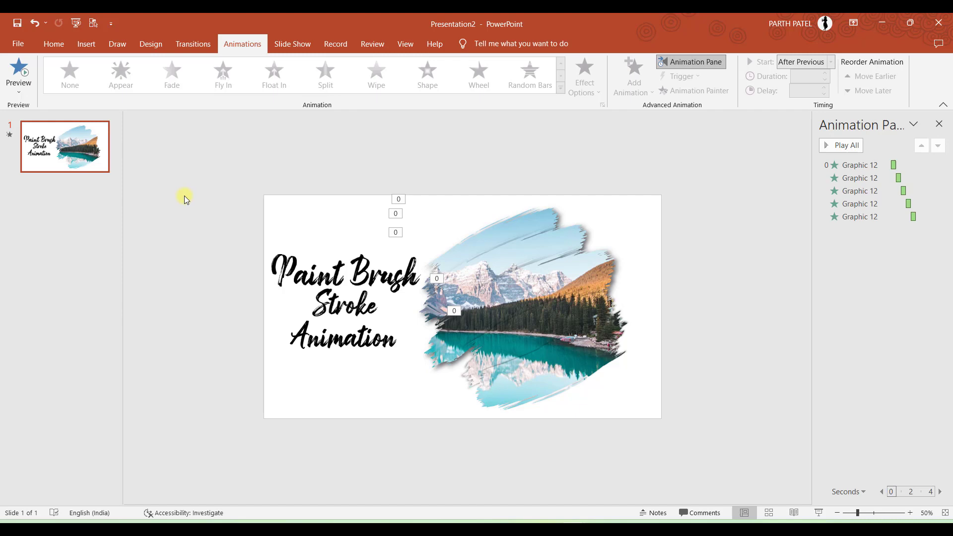
Replace the background with the long-haired woman photo and realign all slide objects.
mouse_move(193, 152)
mouse_down()
mouse_move(298, 234)
mouse_move(714, 486)
mouse_up()
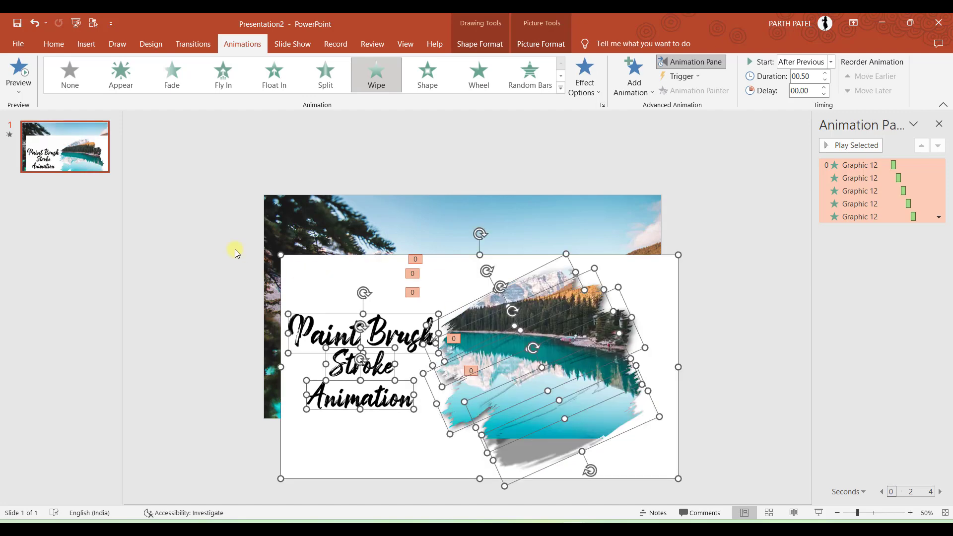
click(248, 165)
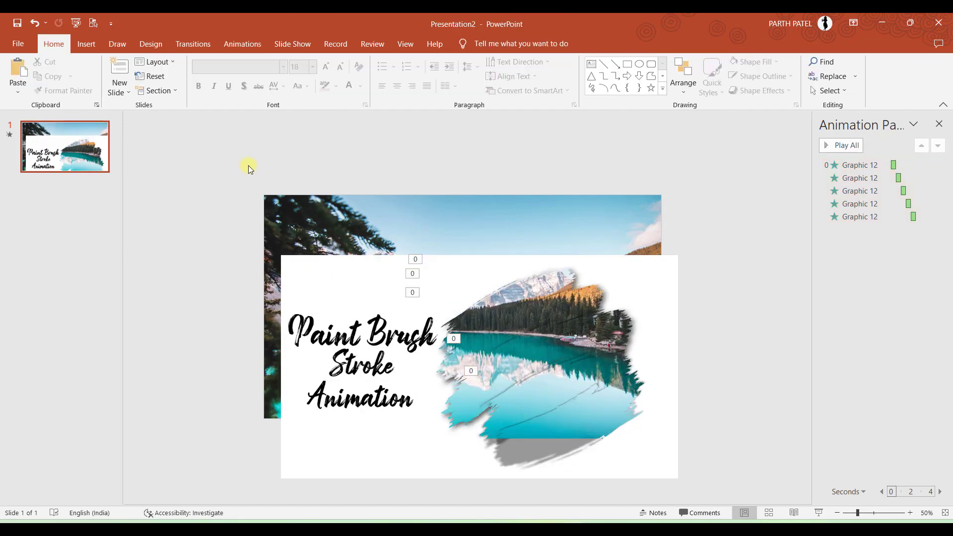
right_click(317, 212)
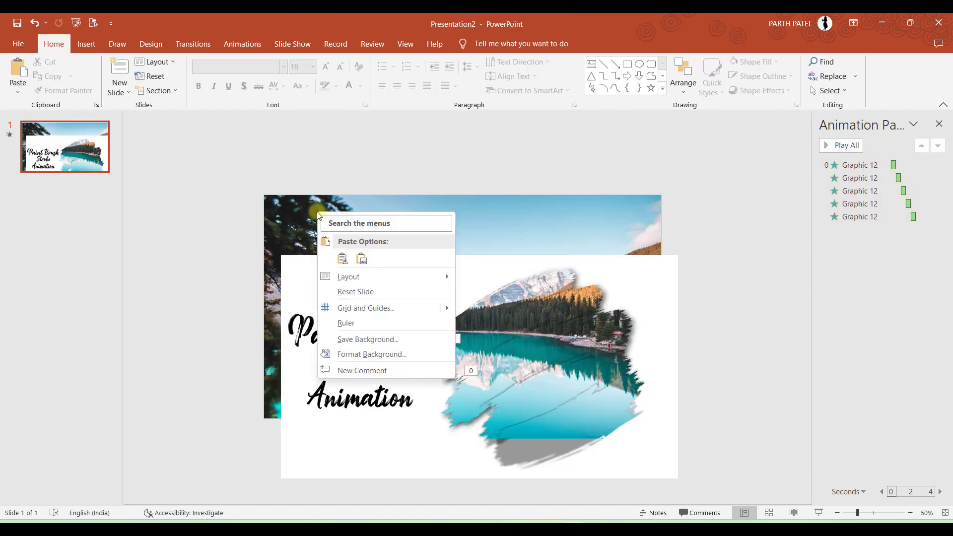
click(378, 354)
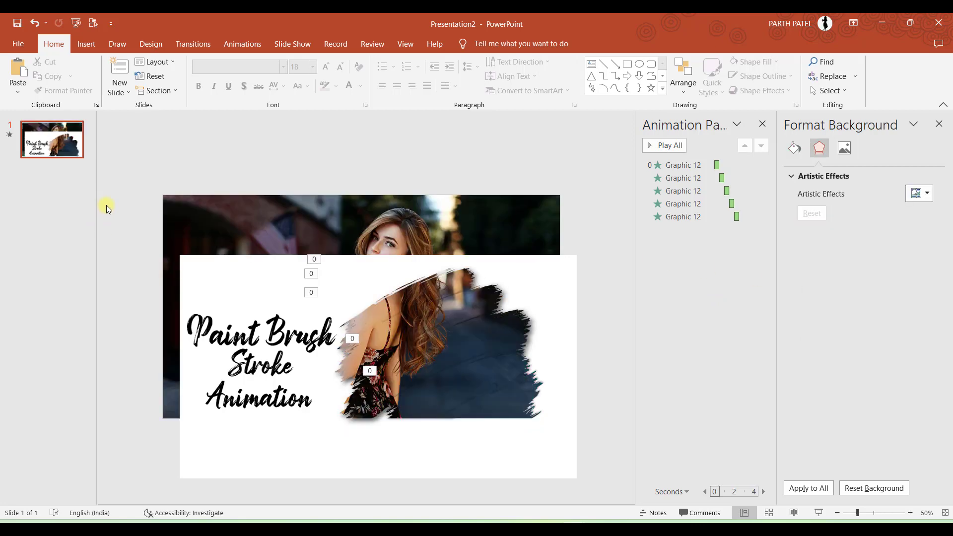
drag(107, 206, 545, 393)
click(124, 184)
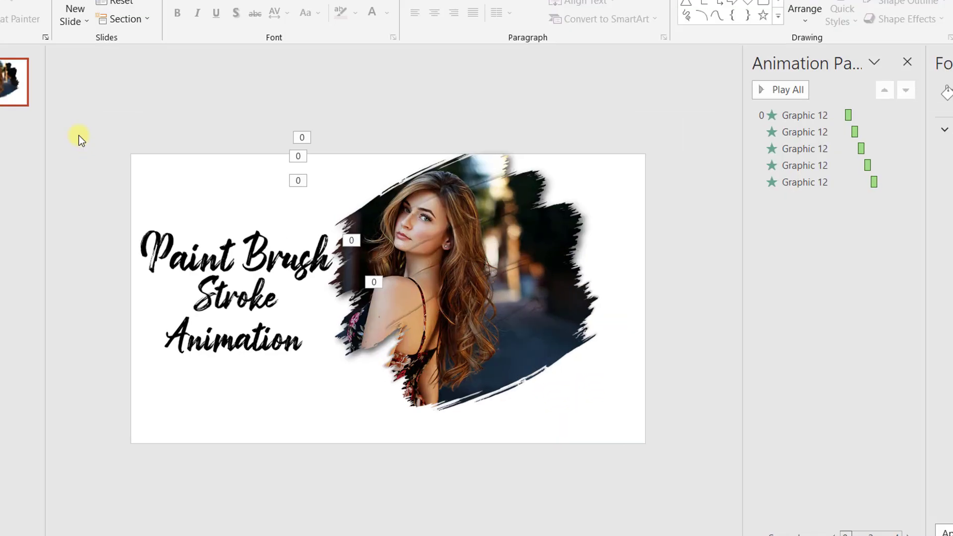